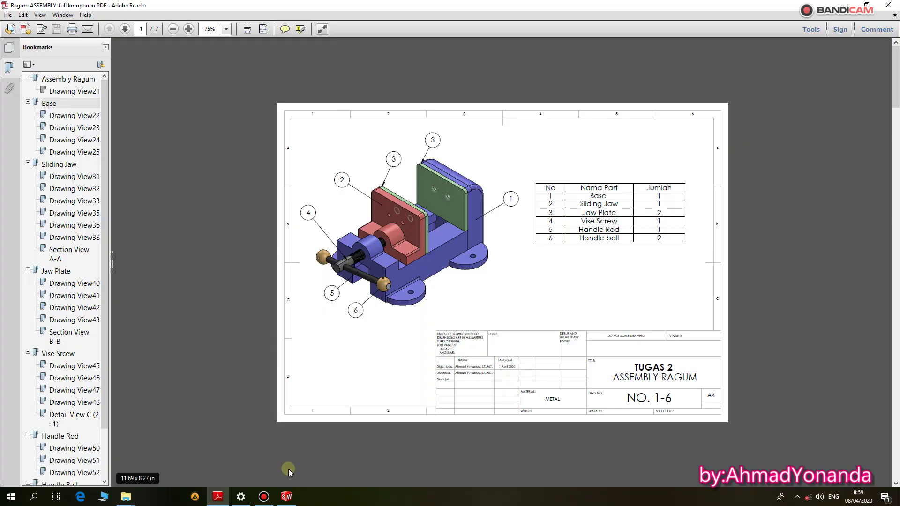
Review the Ragum assembly drawing in Adobe Reader, then bring SolidWorks to the front
left_click(263, 497)
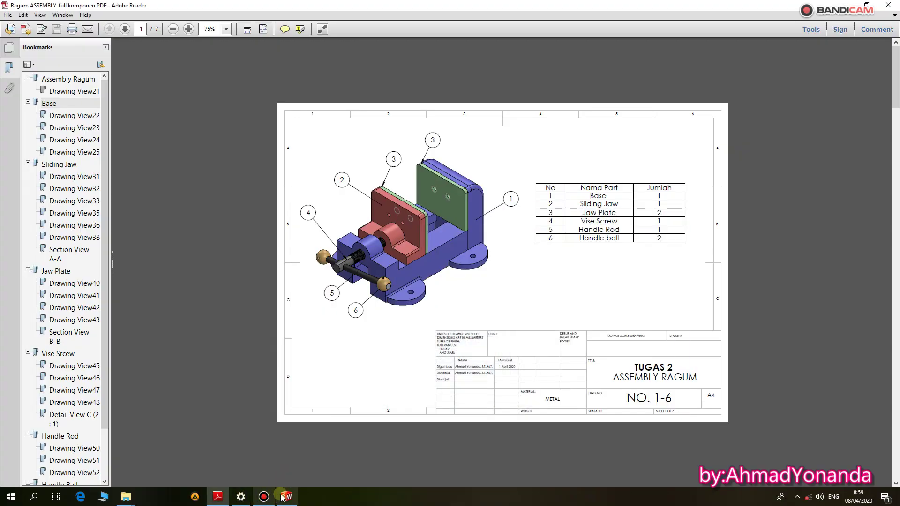
left_click(286, 497)
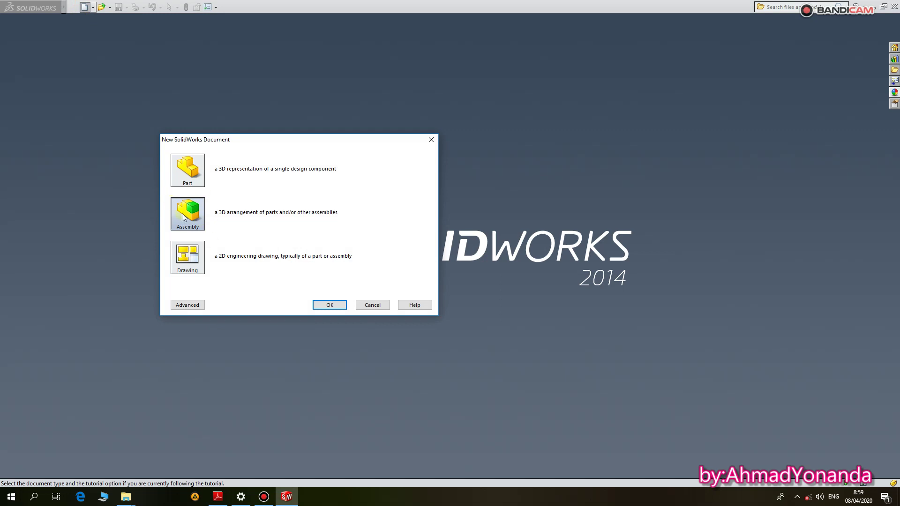
Start a new assembly and open Ragum-BASE.SLDPRT for insertion
left_click(328, 305)
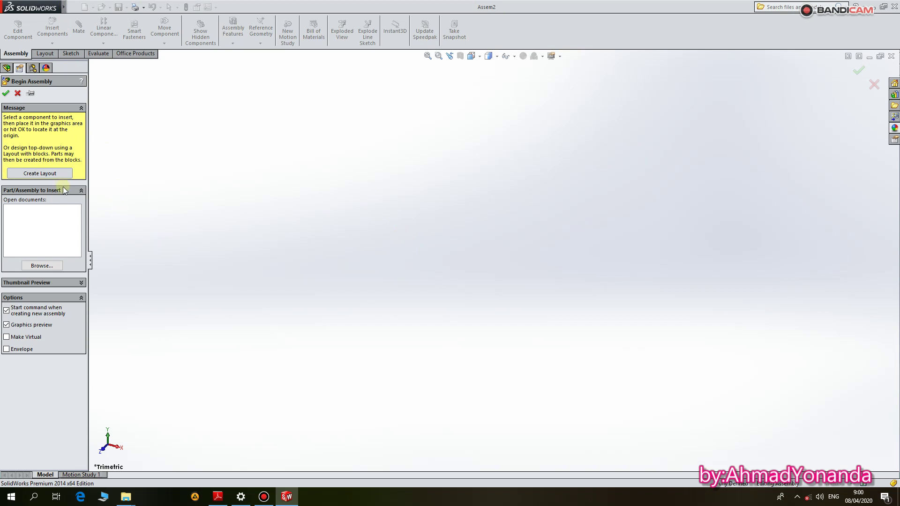
left_click(56, 268)
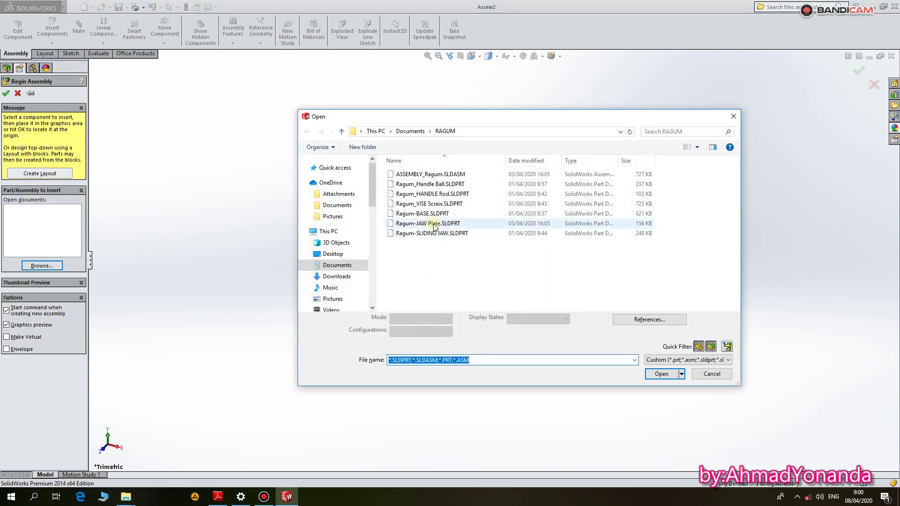
left_click(428, 214)
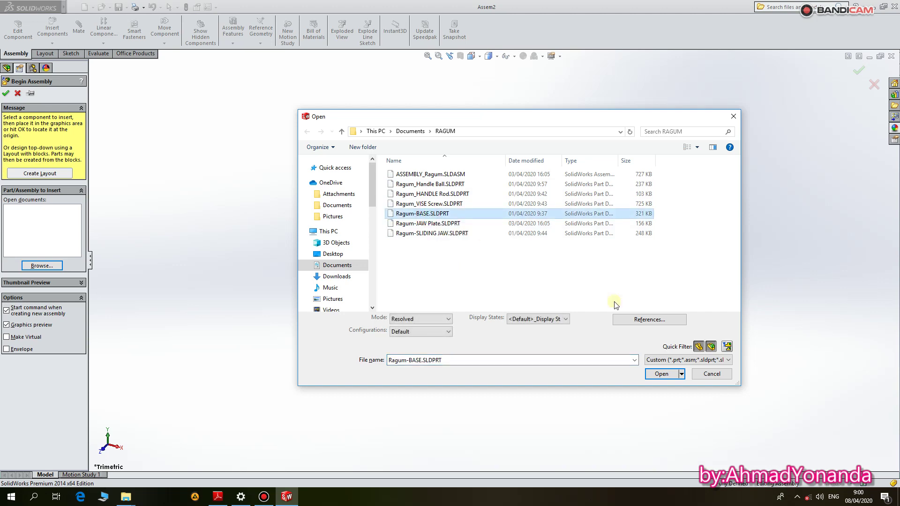
left_click(660, 374)
Place the Ragum-BASE part in the graphics area as the first component
scroll(488, 225, "down", 2)
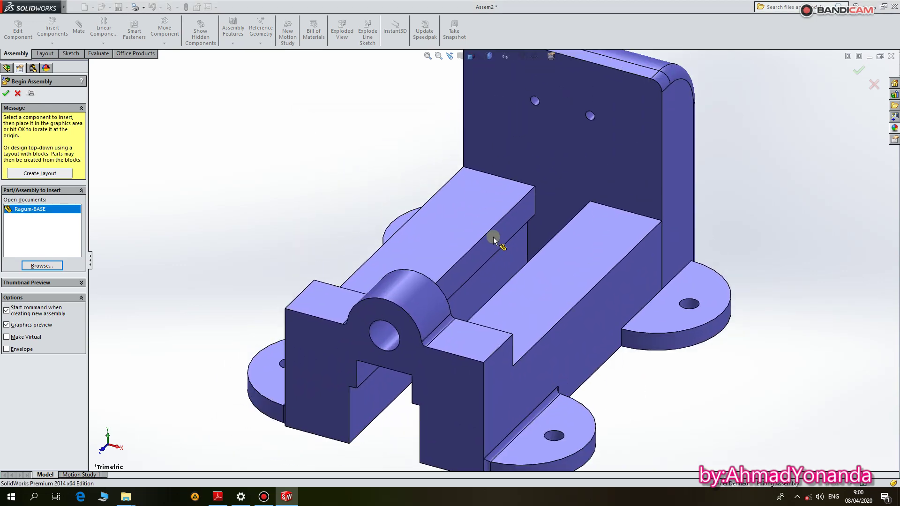
scroll(480, 253, "up", 4)
scroll(485, 260, "up", 2)
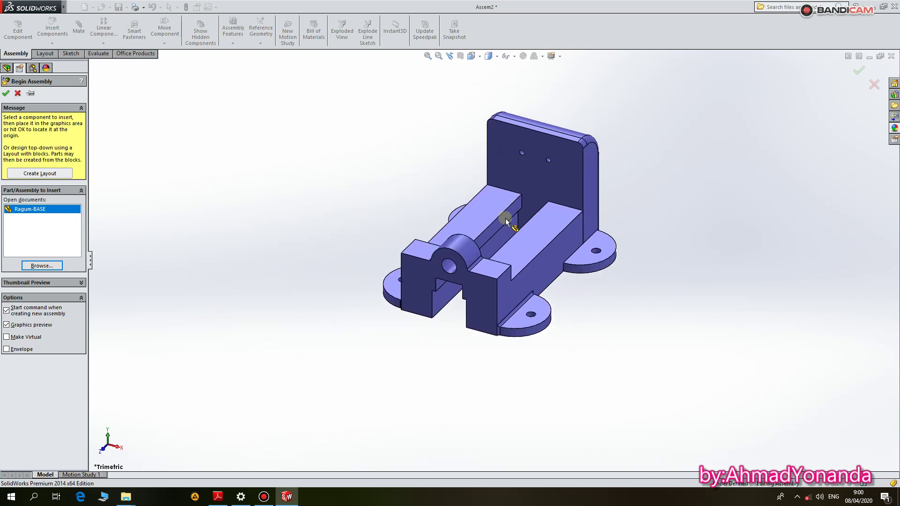
left_click(512, 56)
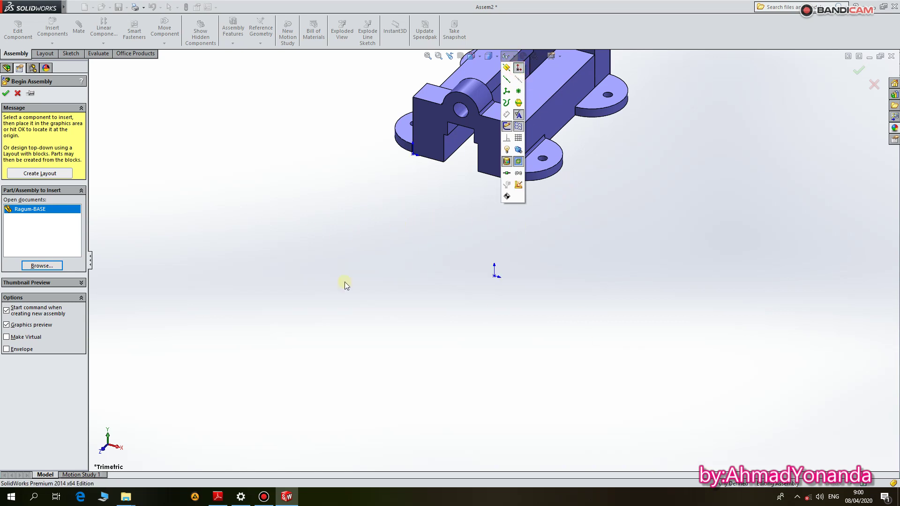
left_click(494, 278)
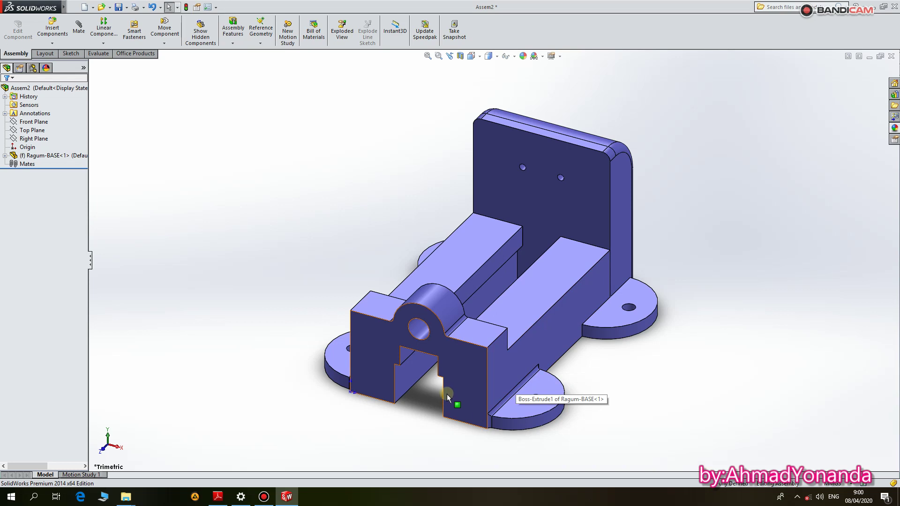
scroll(446, 392, "down", 1)
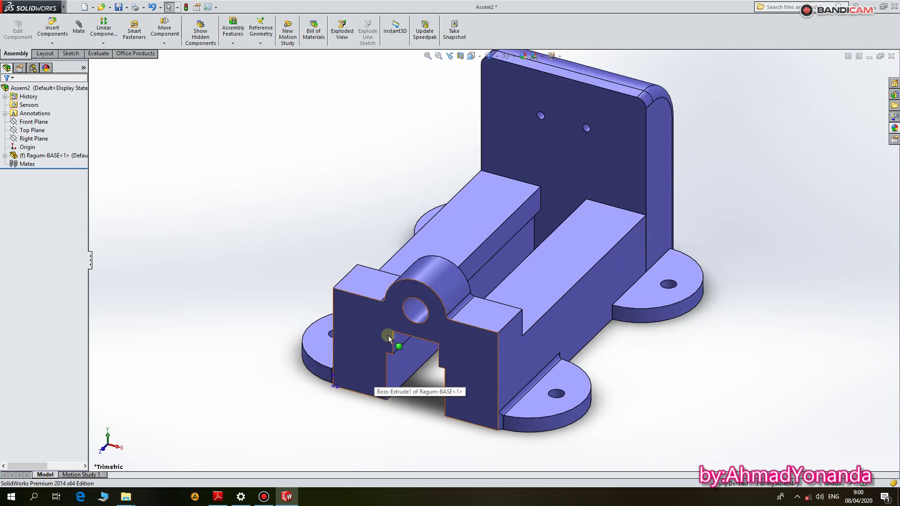
scroll(375, 336, "up", 1)
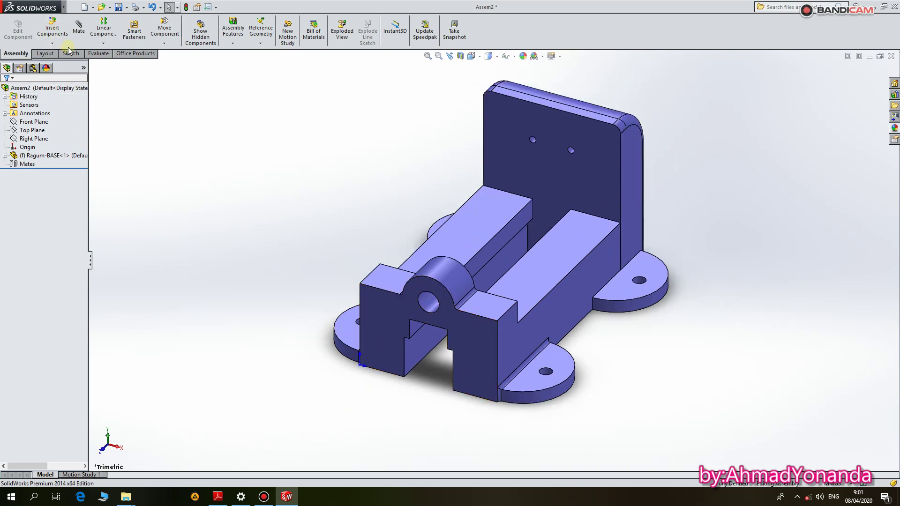
Insert Ragum-SLIDING JAW.SLDPRT beside the base, select its front face, and recheck the drawing
left_click(52, 29)
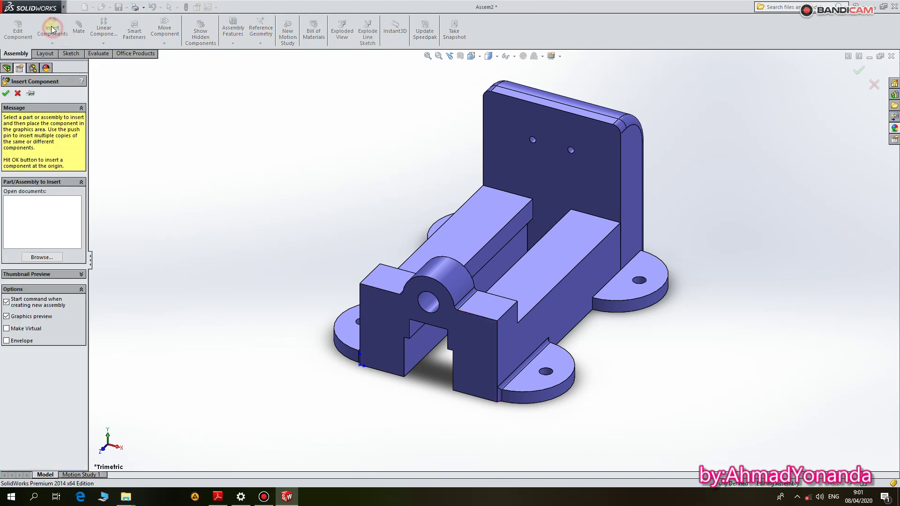
left_click(42, 257)
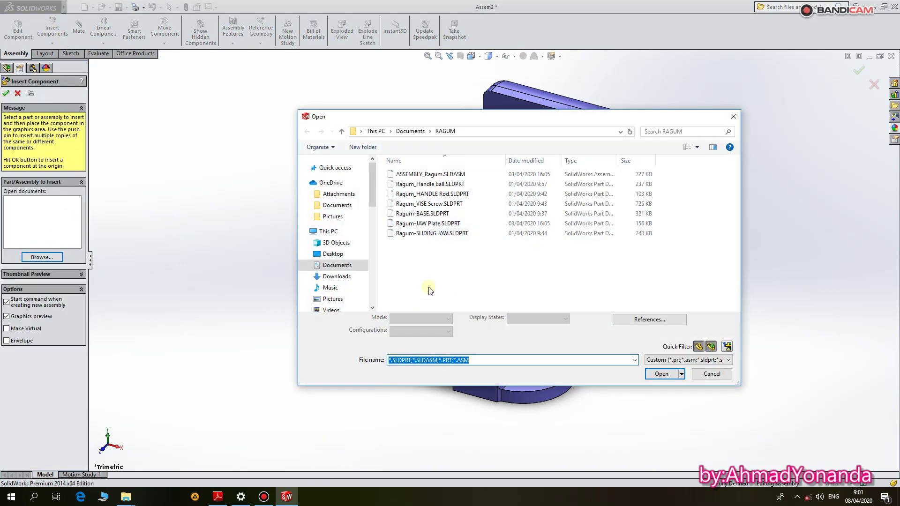
double_click(436, 233)
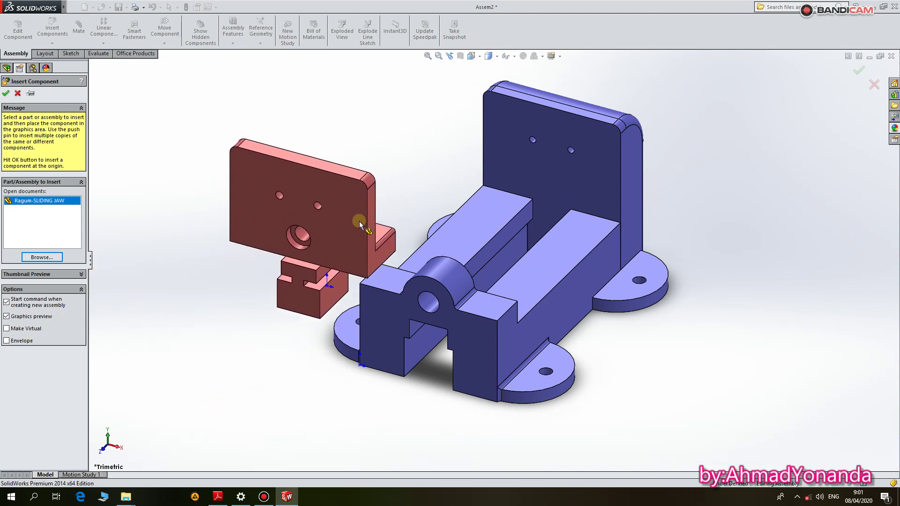
left_click(317, 201)
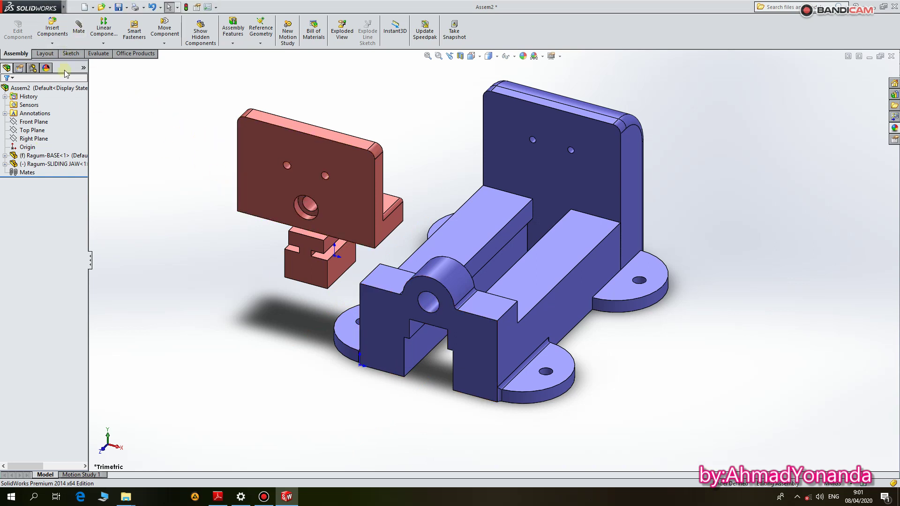
left_click(293, 146)
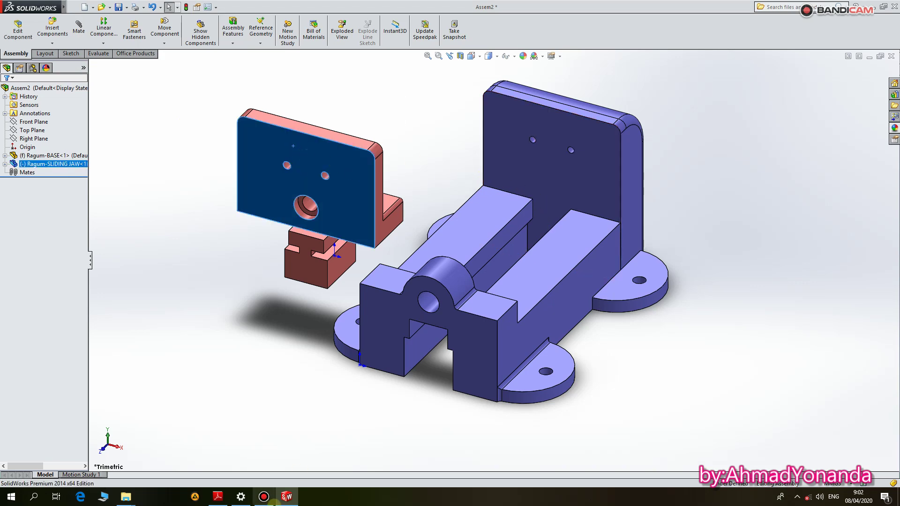
mouse_move(264, 496)
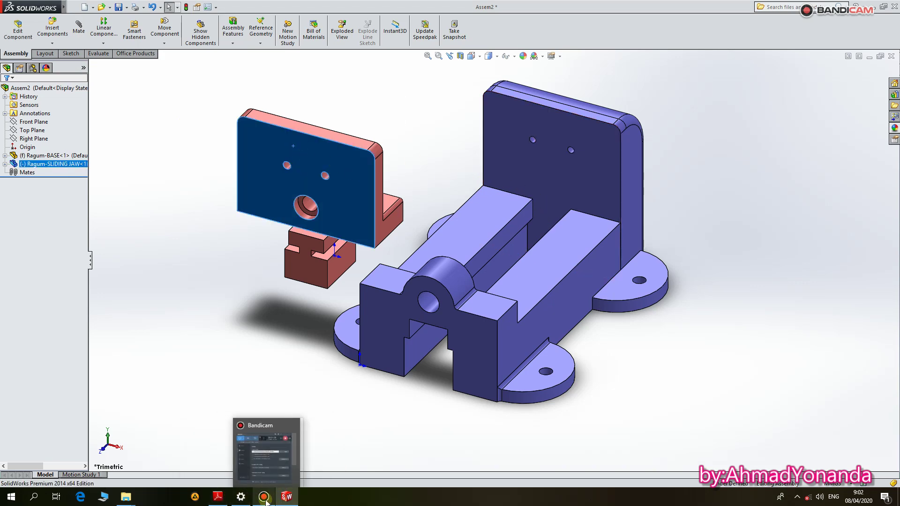
left_click(218, 496)
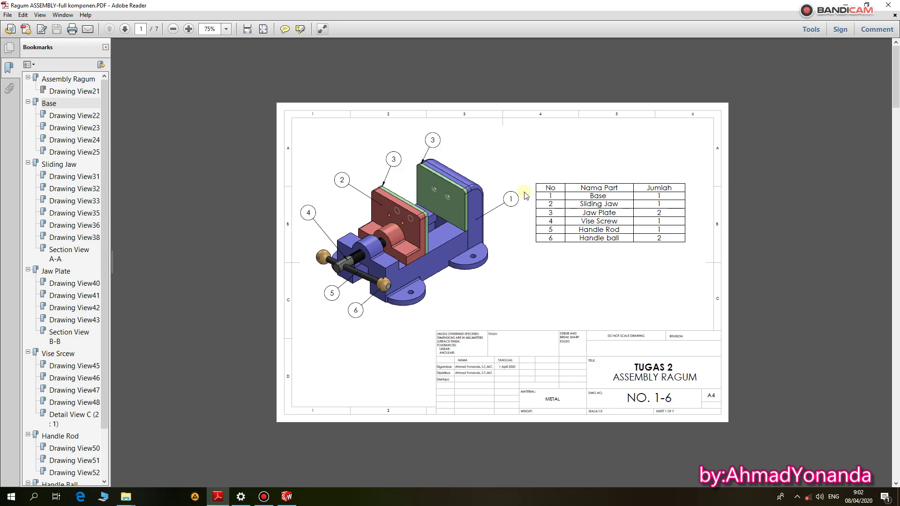
key("alt+Tab")
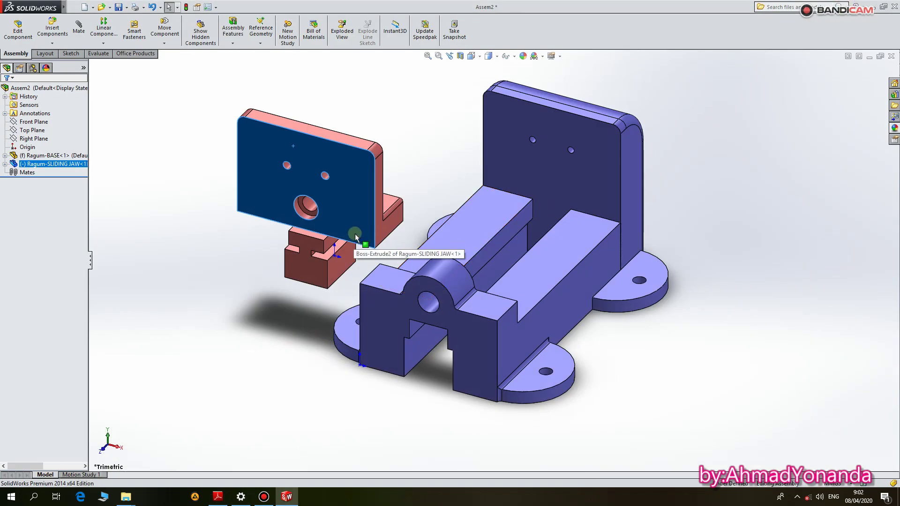
Rotate the sliding jaw to face the base and move it onto the base
left_click(169, 45)
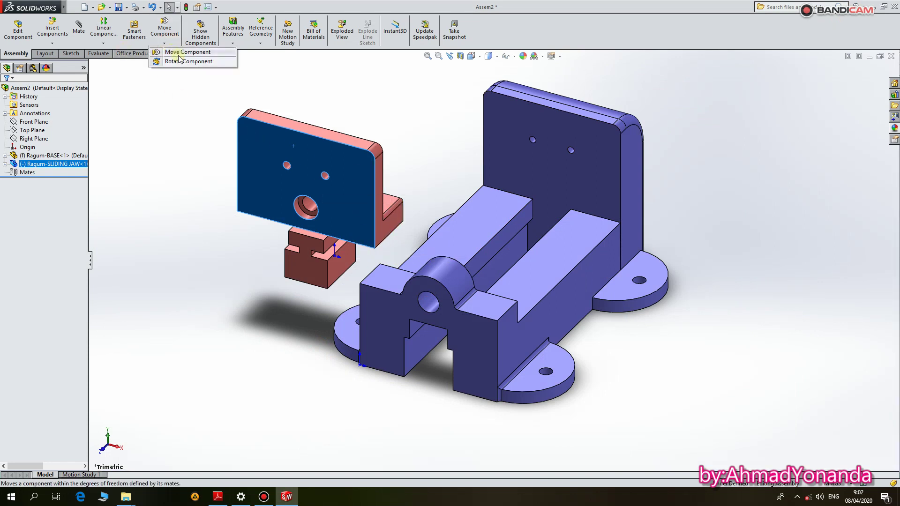
left_click(183, 61)
mouse_move(253, 171)
left_mouse_down()
mouse_move(449, 302)
mouse_move(346, 285)
left_mouse_up()
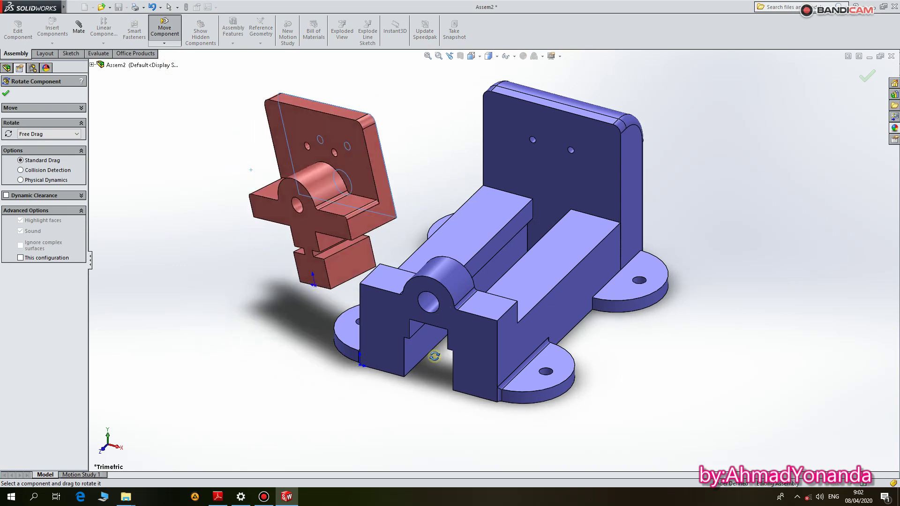
left_click(164, 43)
left_click(185, 55)
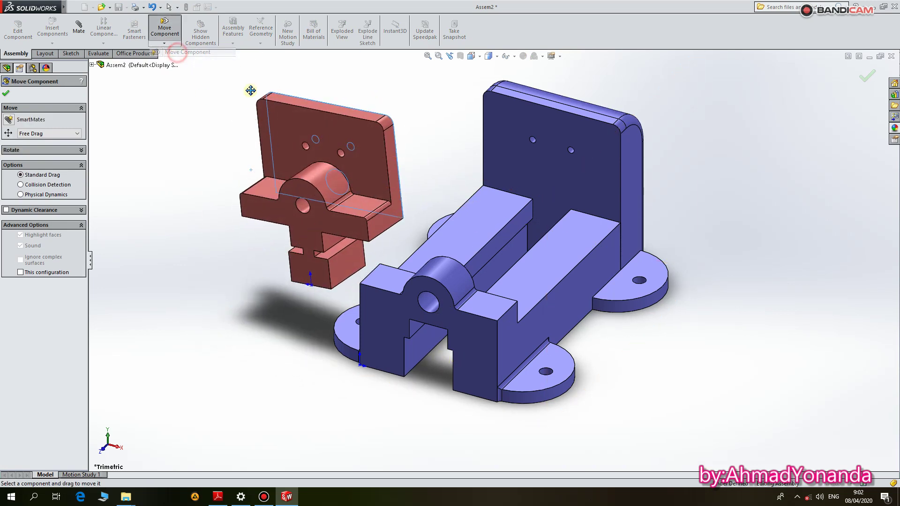
mouse_move(323, 200)
left_mouse_down()
mouse_move(407, 189)
mouse_move(487, 205)
left_mouse_up()
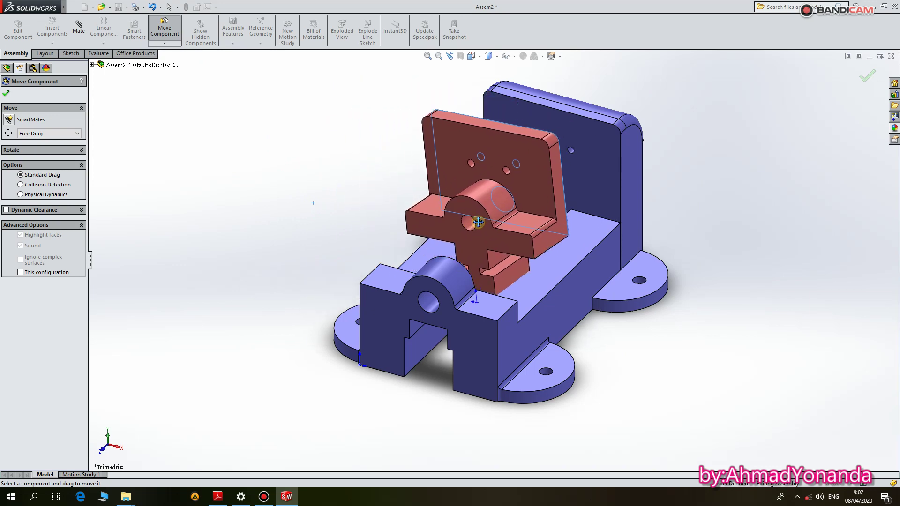
left_click(5, 95)
Select a sliding-jaw face and the base's inner face, and start a mate
mouse_move(356, 220)
middle_mouse_down()
mouse_move(431, 169)
mouse_move(702, 165)
middle_mouse_up()
left_click(431, 169)
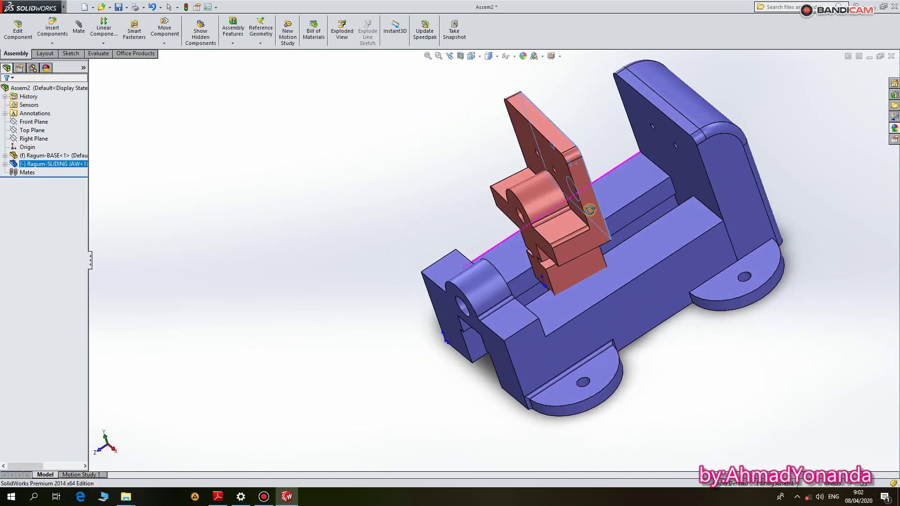
left_click(702, 165, "ctrl")
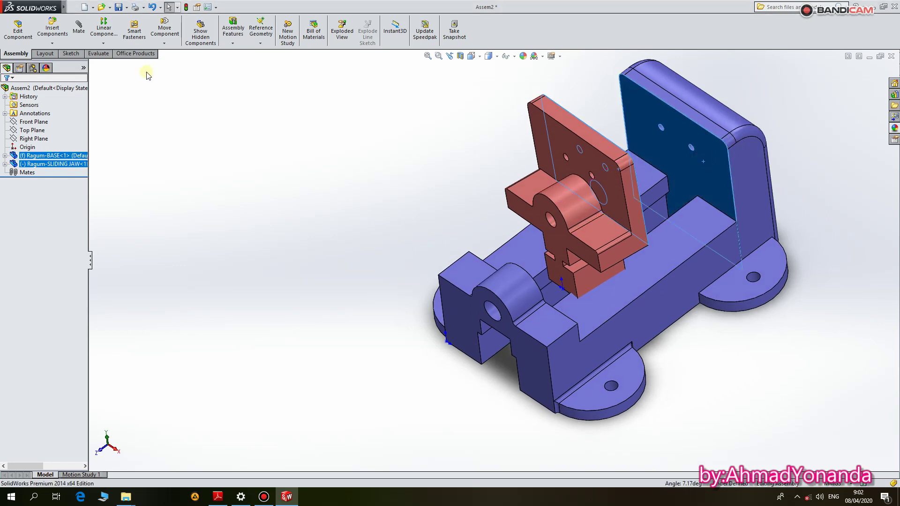
left_click(80, 34)
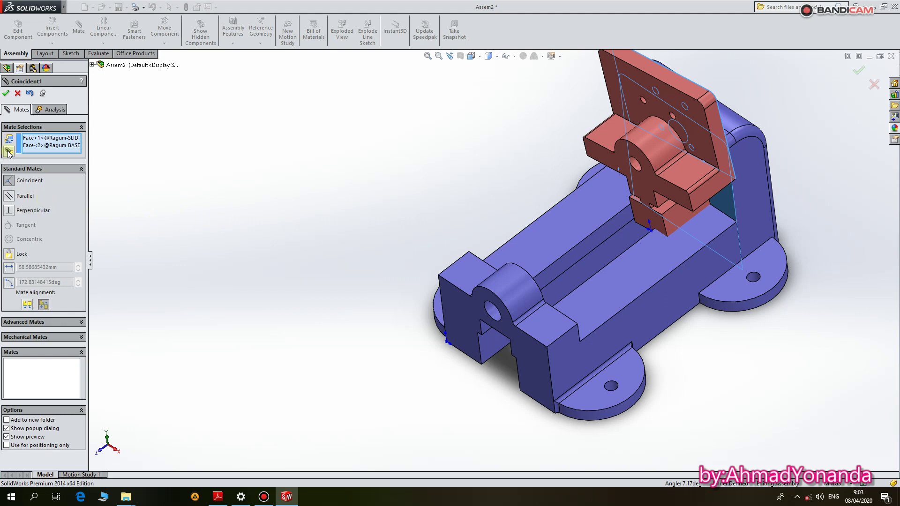
Select the base's Face<2> entry in Mate Selections and clear all selections
left_click(44, 147)
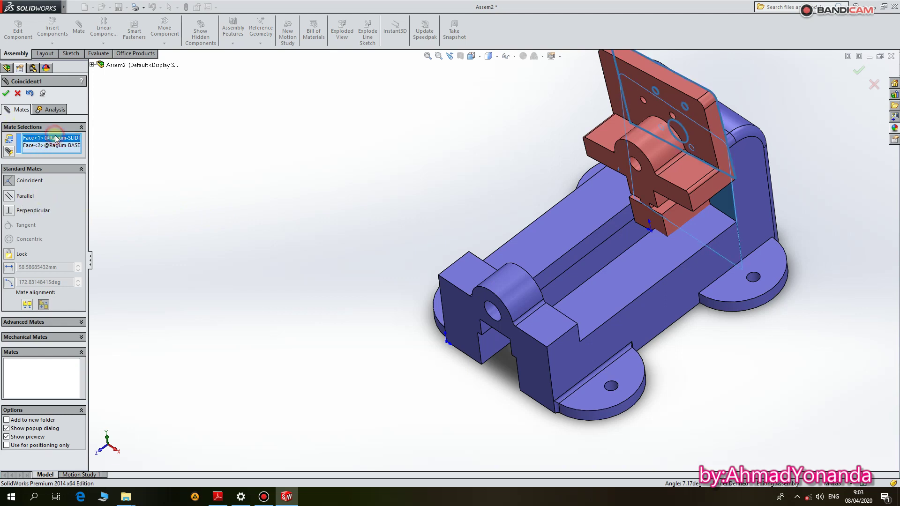
right_click(51, 146)
left_click(66, 147)
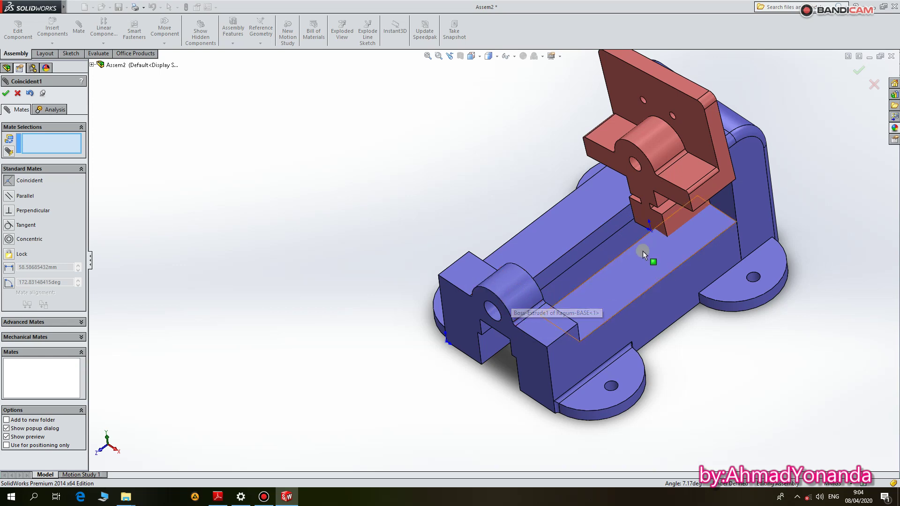
Select the base's hole face and zoom to fit the whole vise
middle_click_drag(543, 325, 488, 336)
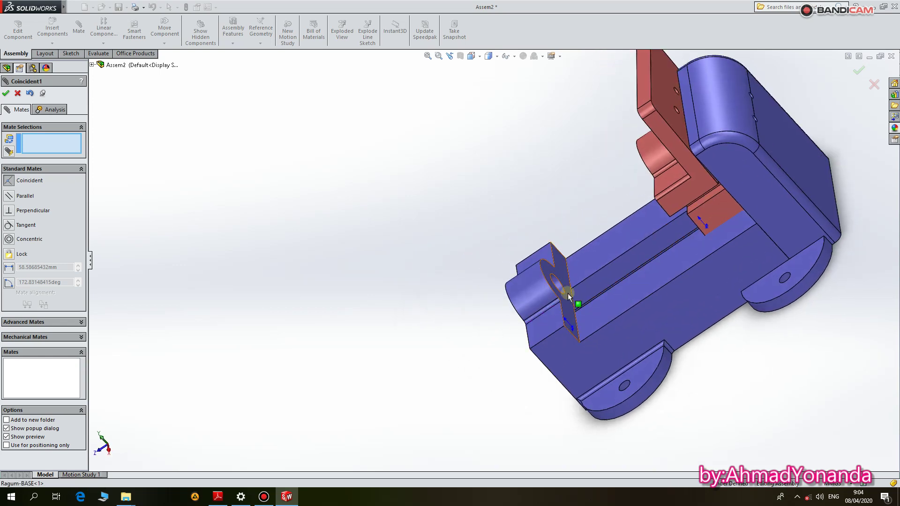
scroll(531, 285, "down", 5)
left_click(504, 240)
mouse_move(504, 240)
middle_mouse_down()
mouse_move(568, 267)
mouse_move(610, 228)
middle_mouse_up()
scroll(610, 228, "up", 5)
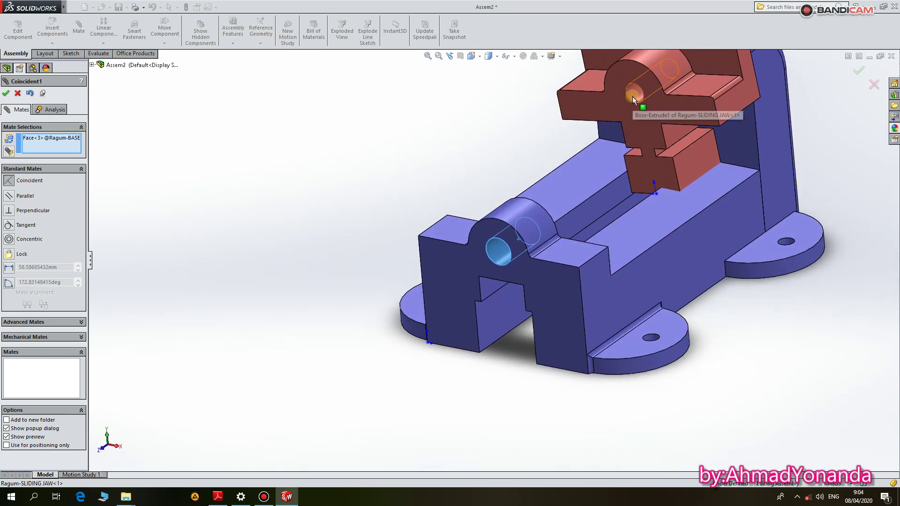
scroll(632, 96, "down", 5)
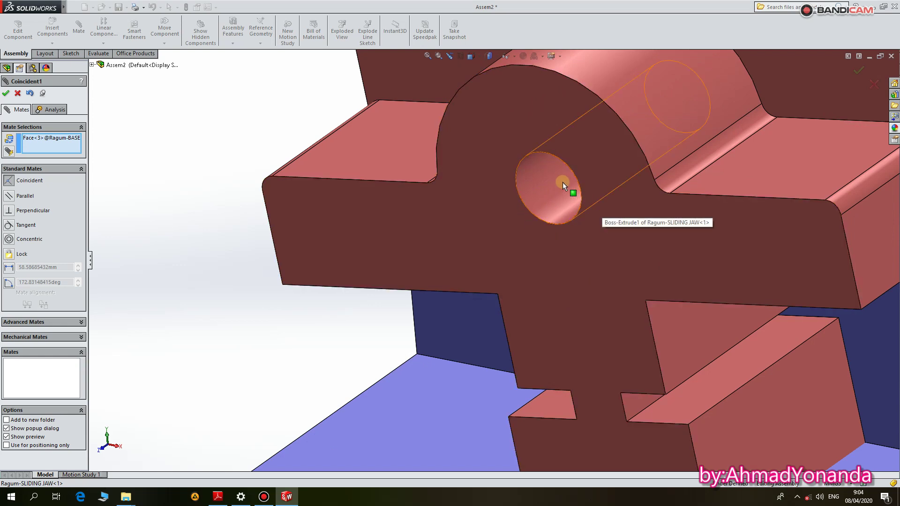
key("f")
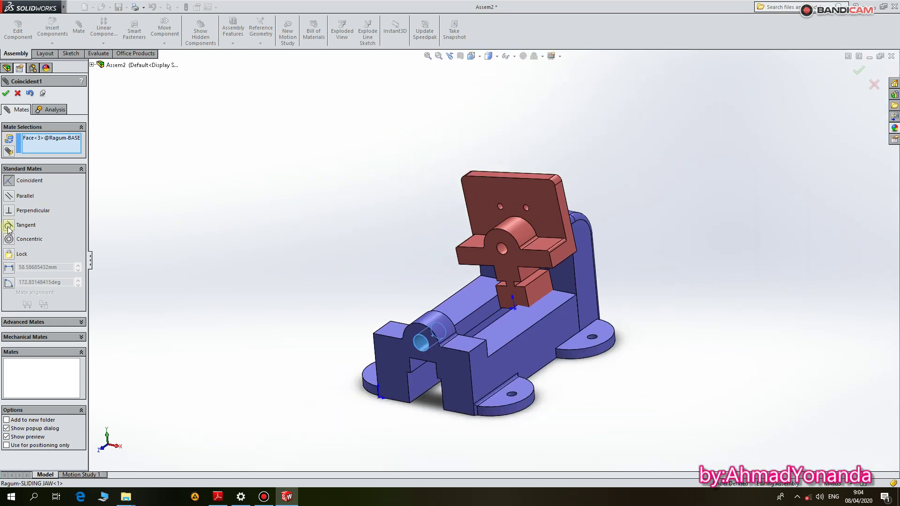
scroll(440, 324, "down", 5)
scroll(405, 264, "down", 5)
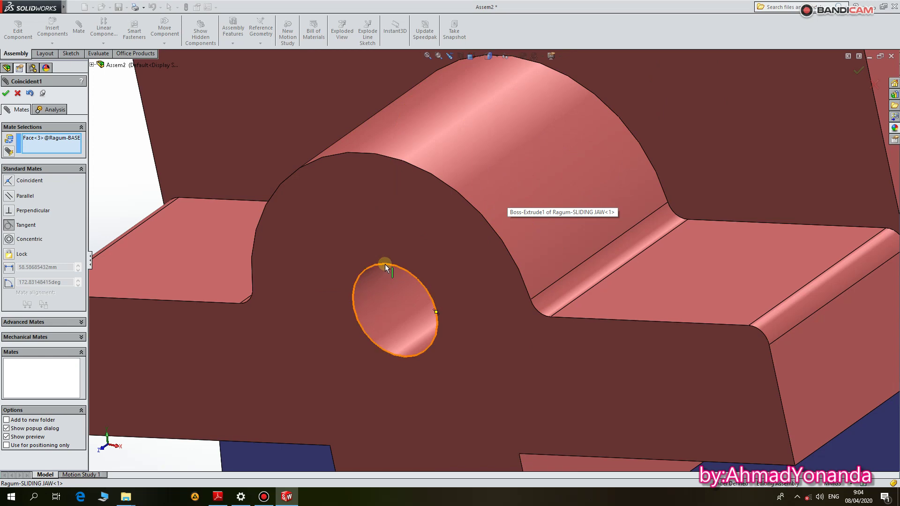
Add a tangent mate to the jaw's hole edge and close the Mate tool
left_click(385, 263)
scroll(423, 280, "up", 10)
mouse_move(422, 279)
middle_mouse_down()
mouse_move(489, 309)
mouse_move(440, 358)
middle_mouse_up()
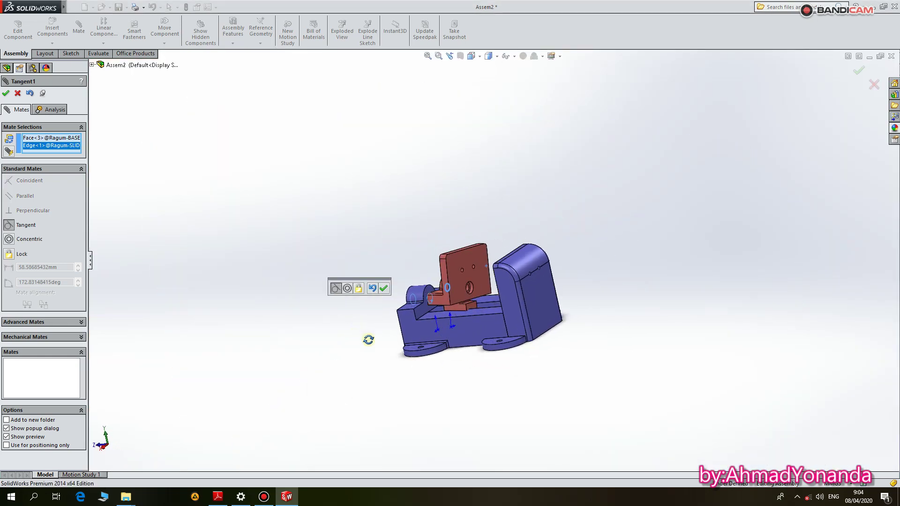
middle_click_drag(439, 359, 515, 397)
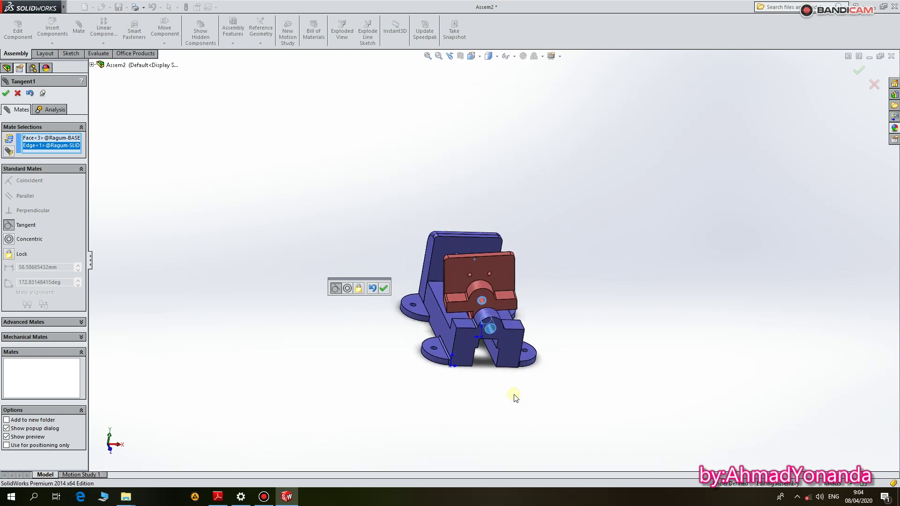
left_click(6, 94)
left_click(6, 93)
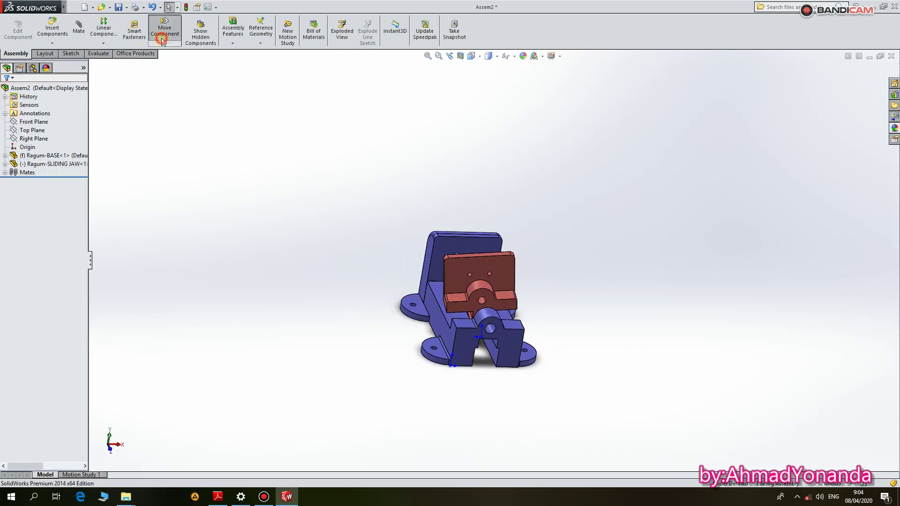
Drag the sliding jaw out of place with Move Component
left_click(165, 28)
left_click(178, 55)
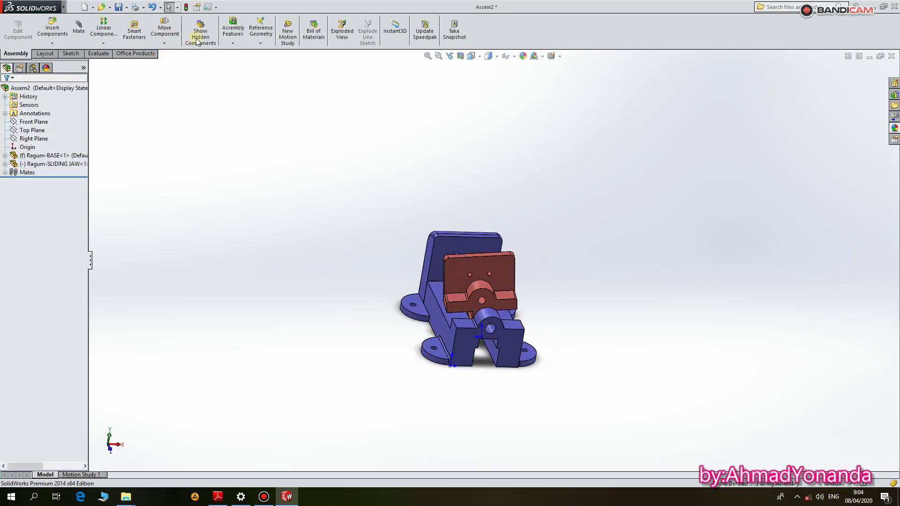
left_click(164, 28)
mouse_move(478, 277)
left_mouse_down()
mouse_move(419, 294)
mouse_move(433, 220)
mouse_move(403, 174)
mouse_move(465, 309)
mouse_move(462, 276)
mouse_move(445, 262)
mouse_move(457, 244)
mouse_move(498, 227)
mouse_move(482, 231)
mouse_move(532, 239)
mouse_move(502, 261)
mouse_move(555, 301)
mouse_move(542, 288)
mouse_move(528, 300)
mouse_move(484, 302)
left_mouse_up()
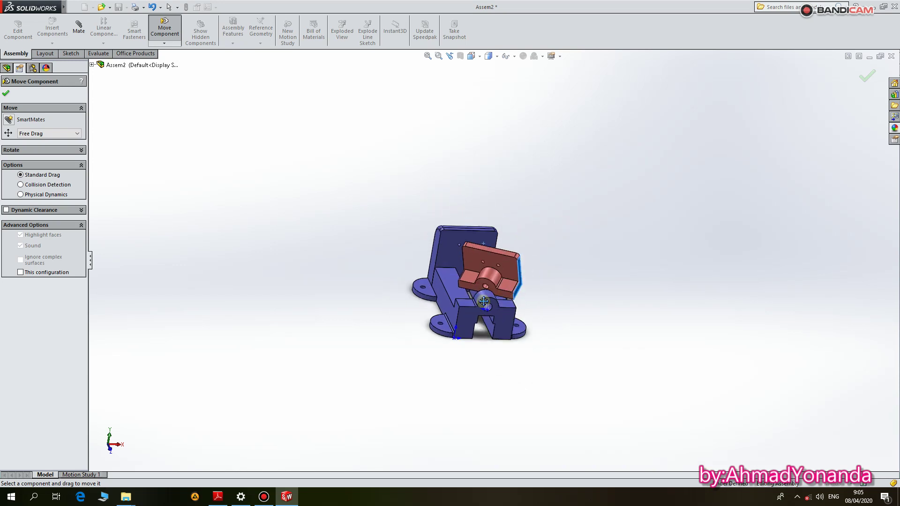
scroll(484, 303, "down", 3)
left_click(6, 93)
Delete the Tangent1 mate from the Mates folder and start a new mate
left_click(5, 172)
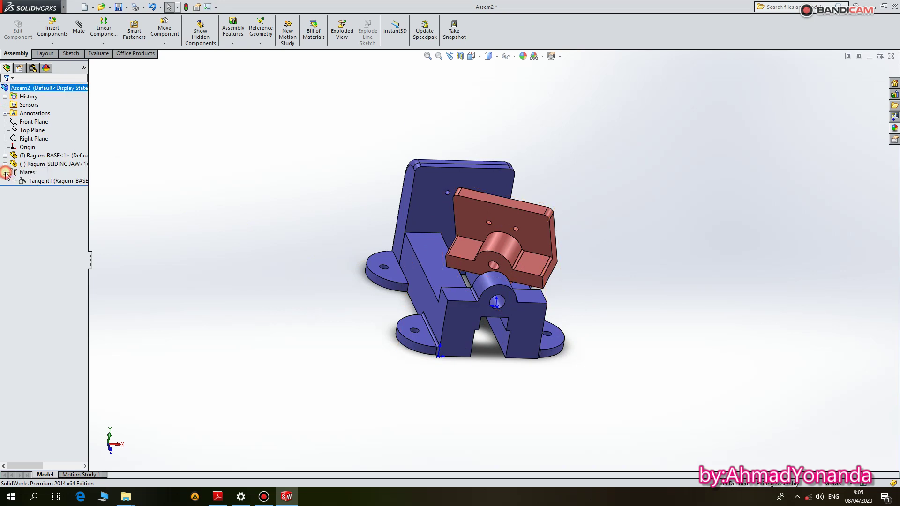
right_click(29, 181)
left_click(107, 207)
mouse_move(529, 298)
middle_mouse_down()
mouse_move(564, 235)
mouse_move(690, 293)
mouse_move(818, 336)
mouse_move(800, 307)
middle_mouse_up()
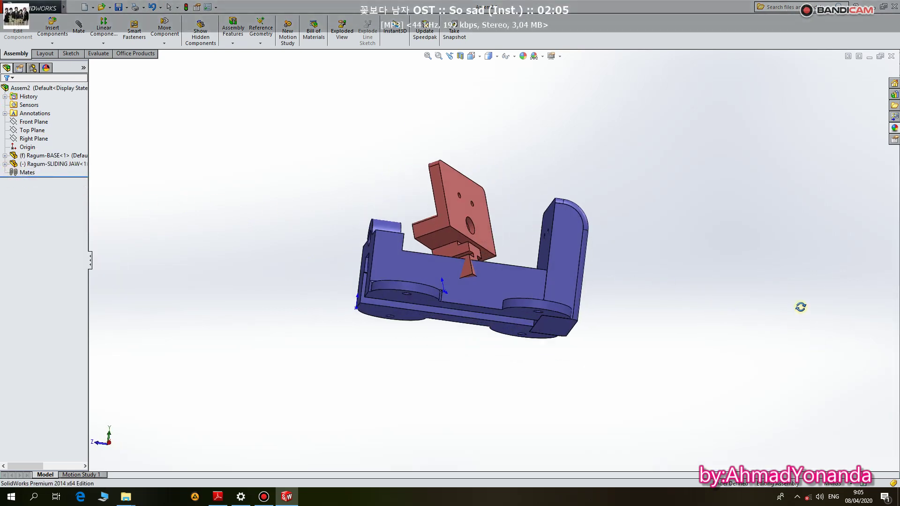
left_click(78, 29)
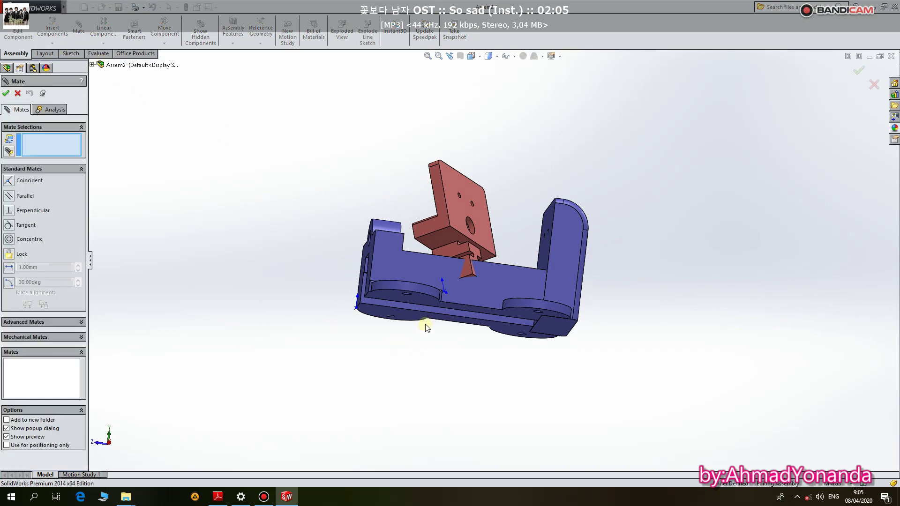
Make the sliding jaw's underside face parallel to the base face
left_click(440, 232)
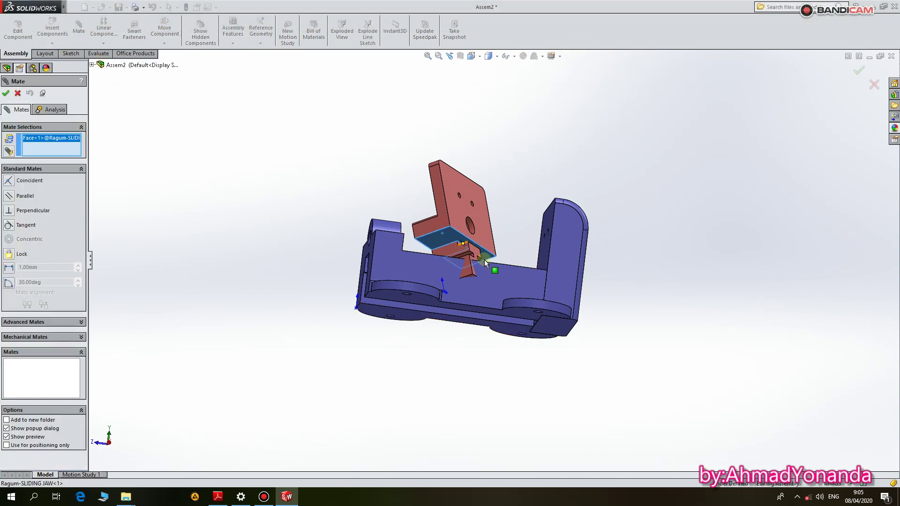
left_click(487, 283)
key("super")
left_click(105, 151)
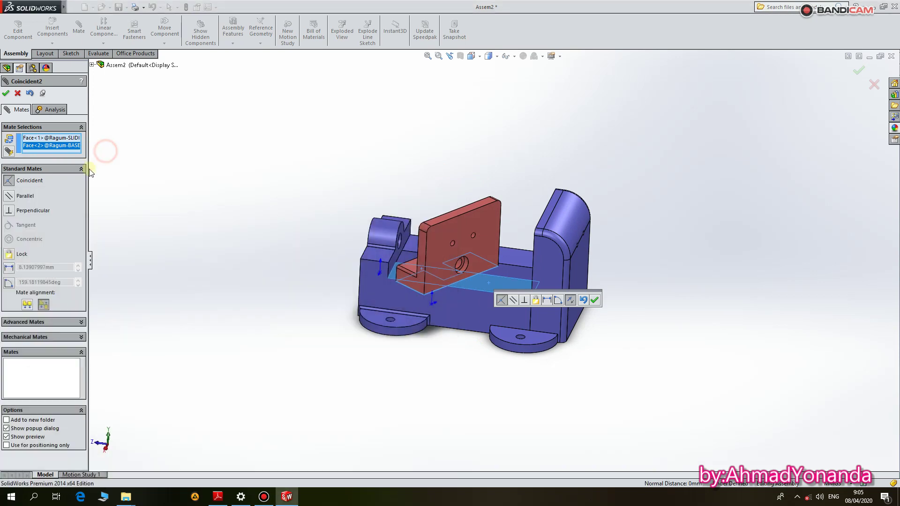
left_click(9, 196)
middle_click_drag(364, 241, 554, 252)
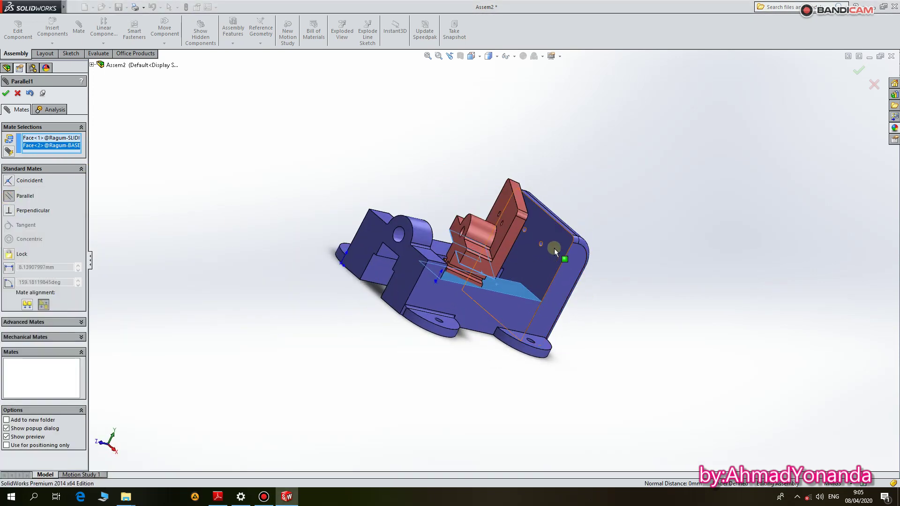
key("super")
key("super")
left_click(546, 267)
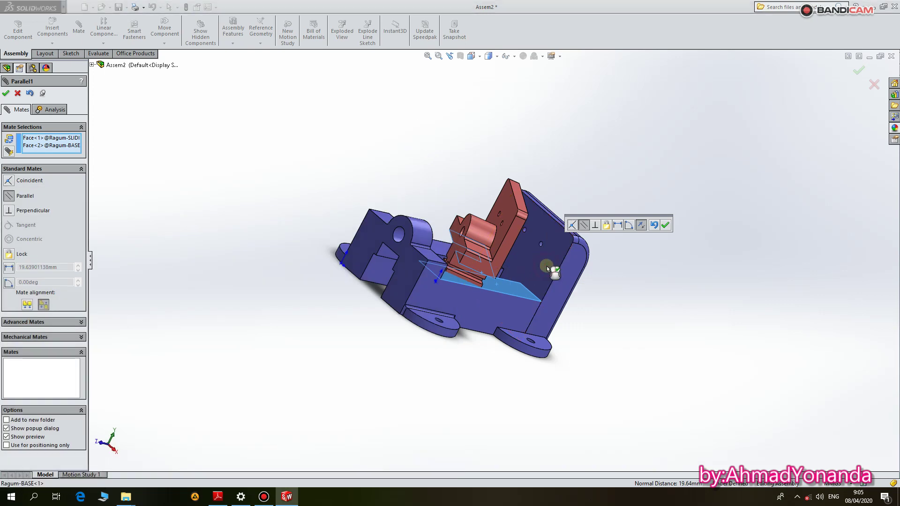
middle_click_drag(547, 267, 475, 205)
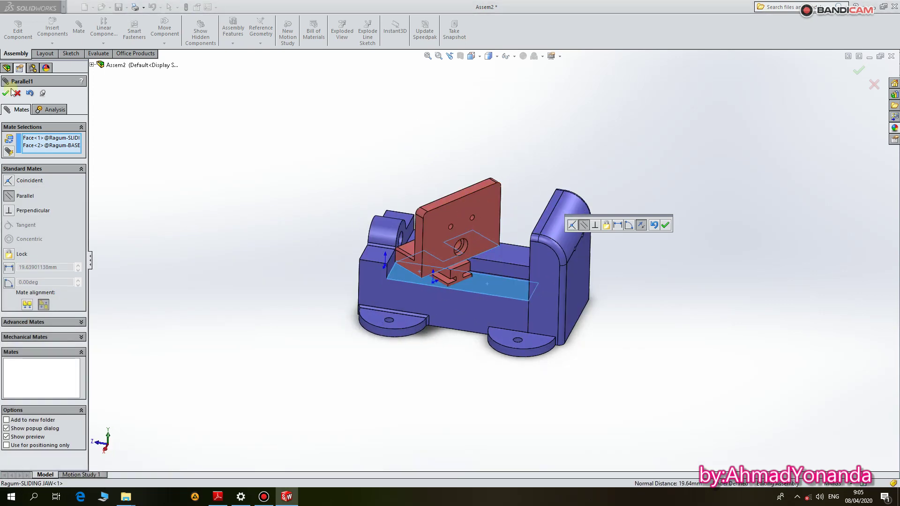
left_click(5, 93)
Add two coincident face mates between jaw and base, then pick a jaw edge
left_click(479, 209)
mouse_move(478, 209)
middle_mouse_down()
mouse_move(576, 270)
mouse_move(528, 380)
mouse_move(570, 303)
mouse_move(565, 422)
mouse_move(533, 303)
middle_mouse_up()
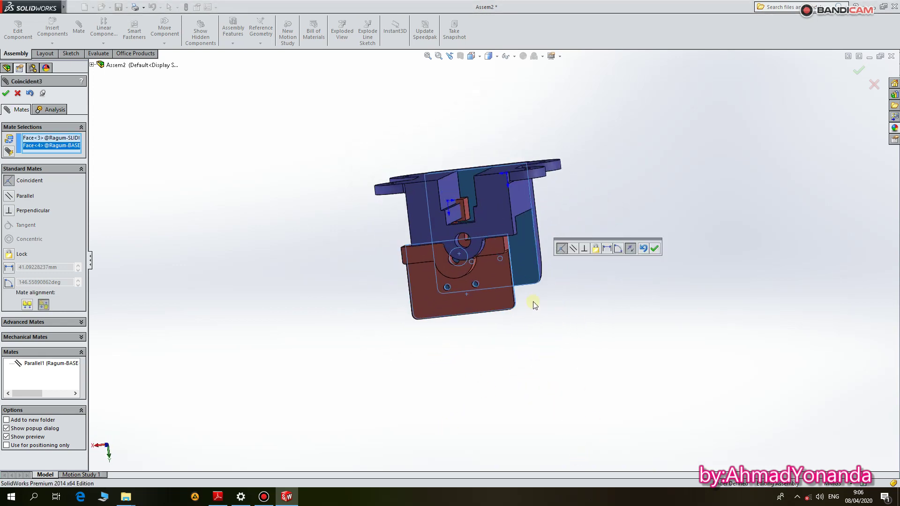
left_click(6, 93)
scroll(473, 285, "down", 5)
middle_click_drag(473, 286, 506, 217)
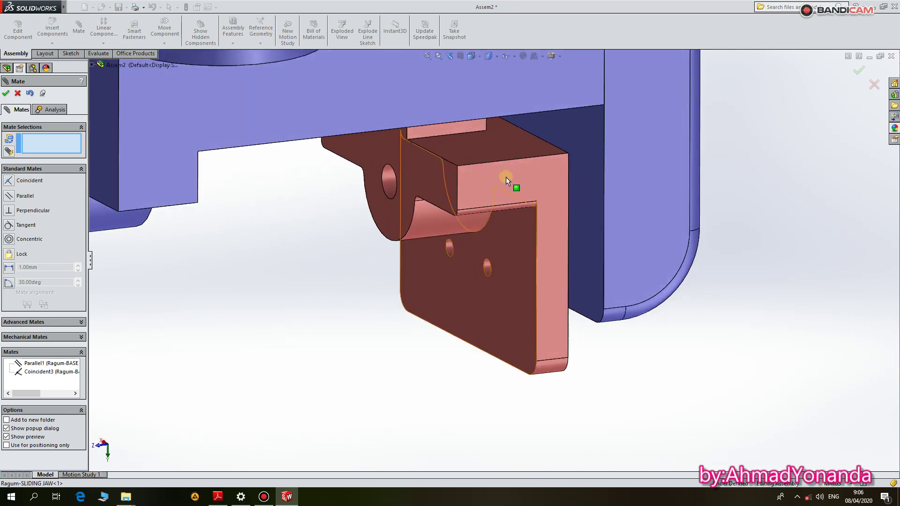
left_click(496, 149)
mouse_move(496, 149)
middle_mouse_down()
mouse_move(548, 84)
mouse_move(576, 144)
middle_mouse_up()
left_click(541, 75)
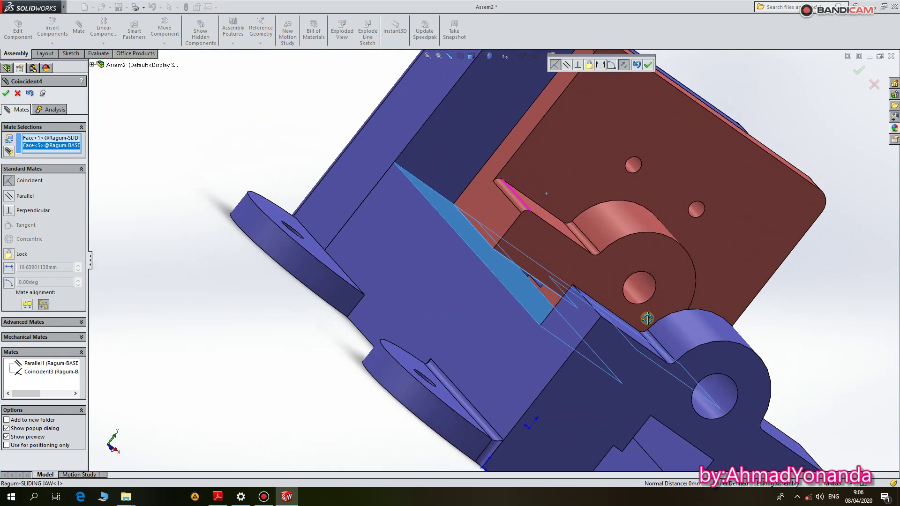
middle_click_drag(576, 145, 502, 267)
scroll(487, 211, "down", 3)
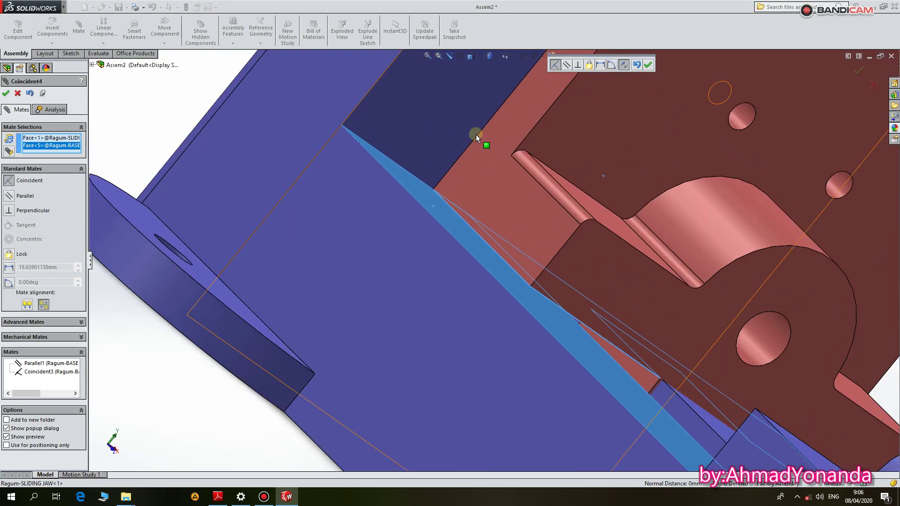
left_click(6, 93)
left_click(487, 122)
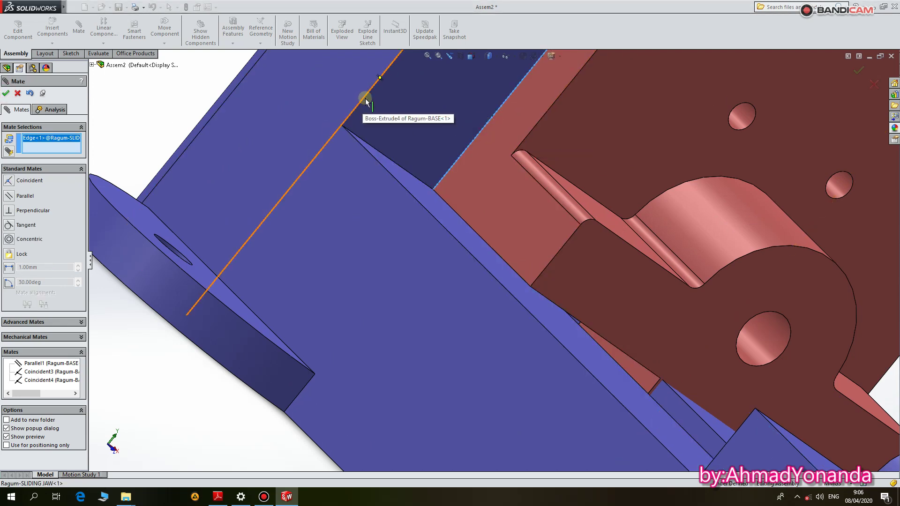
Add a coincident mate between the jaw edge and the matching base edge
left_click(365, 101)
scroll(327, 121, "up", 5)
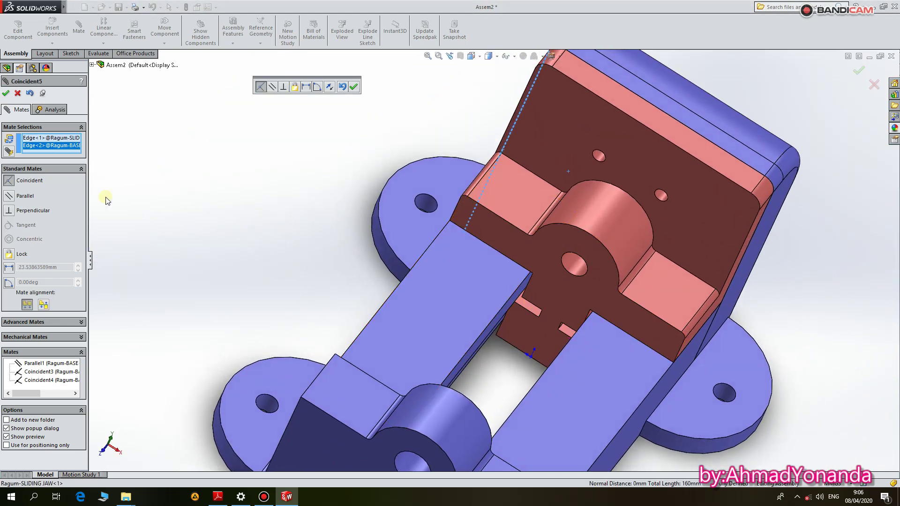
left_click(6, 94)
Try a tangent mate on the jaw's hole edge, declining to force it
middle_click_drag(459, 258, 362, 415)
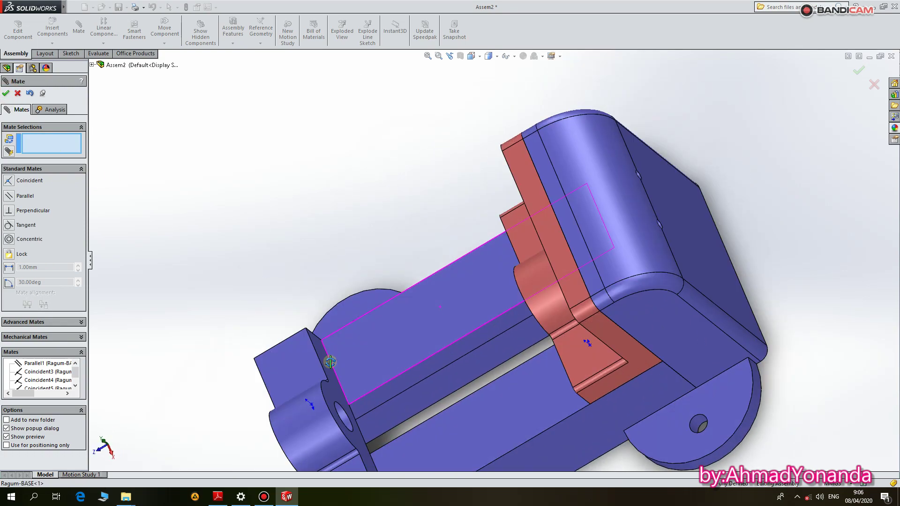
scroll(357, 408, "down", 3)
scroll(382, 361, "down", 3)
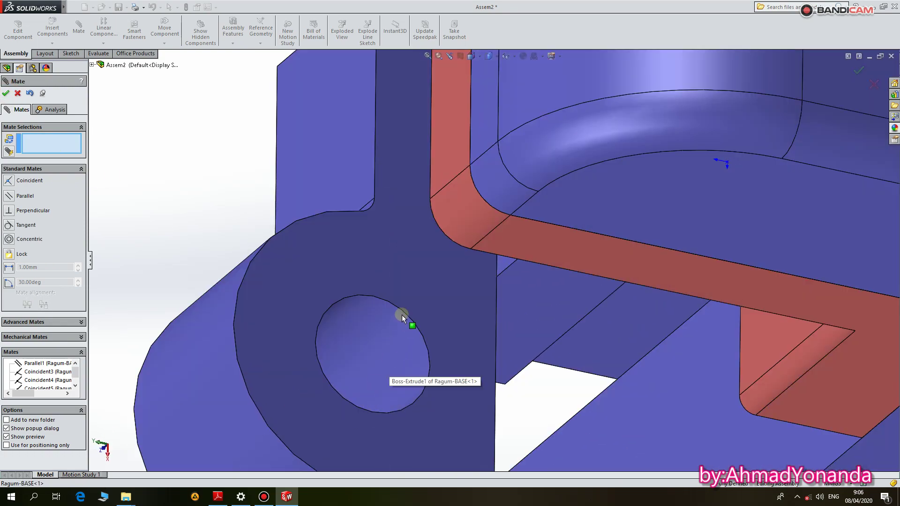
middle_click_drag(401, 309, 594, 280)
scroll(741, 198, "up", 5)
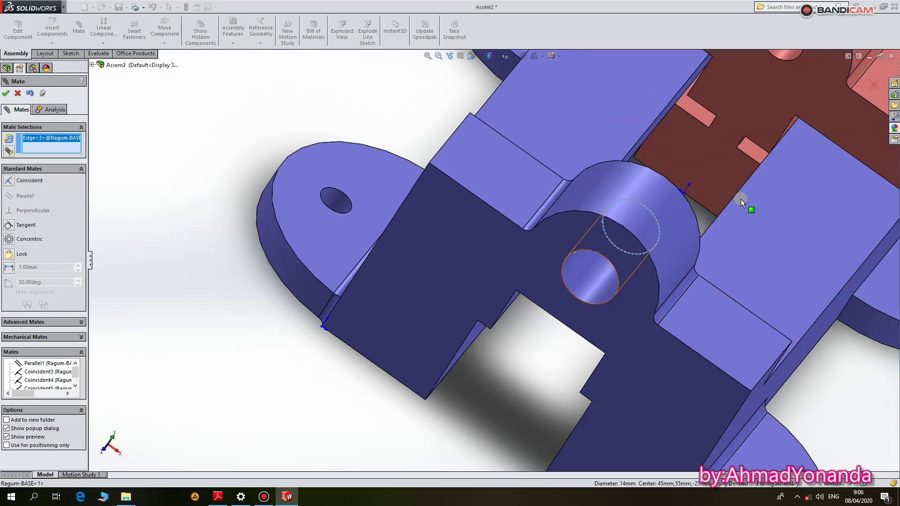
middle_click_drag(740, 199, 728, 116)
scroll(587, 144, "down", 8)
mouse_move(588, 144)
middle_mouse_down()
mouse_move(535, 103)
mouse_move(542, 112)
middle_mouse_up()
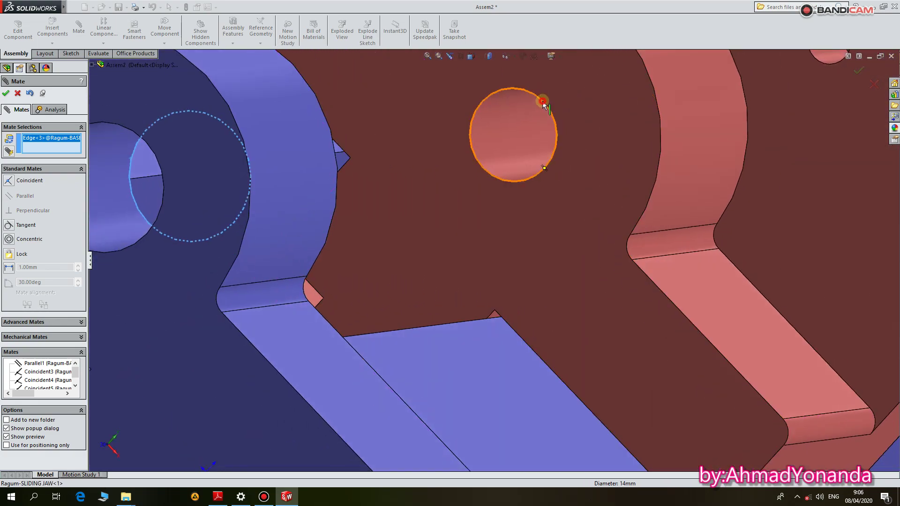
left_click(543, 104)
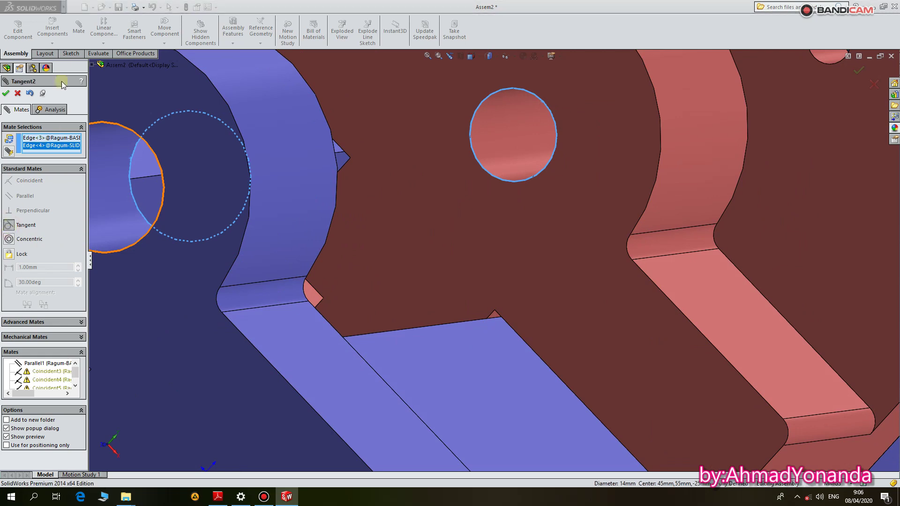
left_click(6, 93)
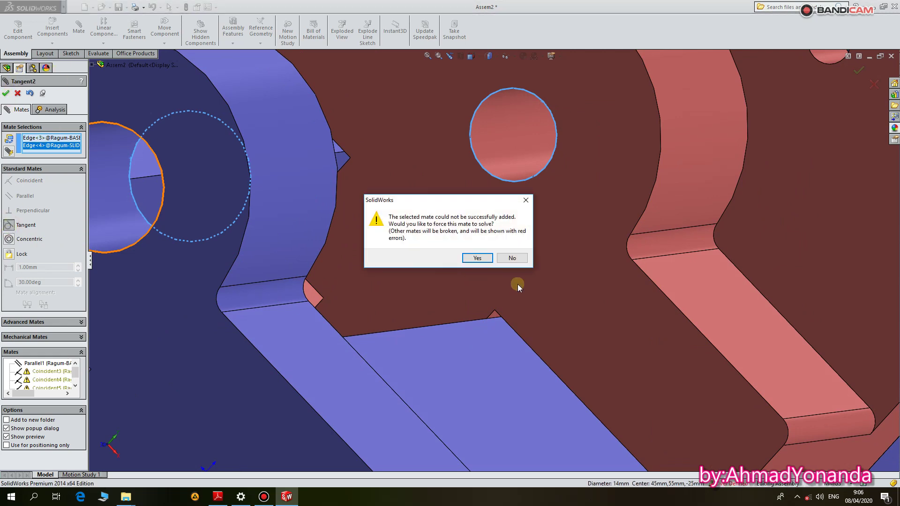
left_click(512, 258)
Make the jaw's hole concentric with the base's hole and close the Mate tool
mouse_move(514, 261)
middle_mouse_down()
mouse_move(227, 221)
mouse_move(589, 235)
middle_mouse_up()
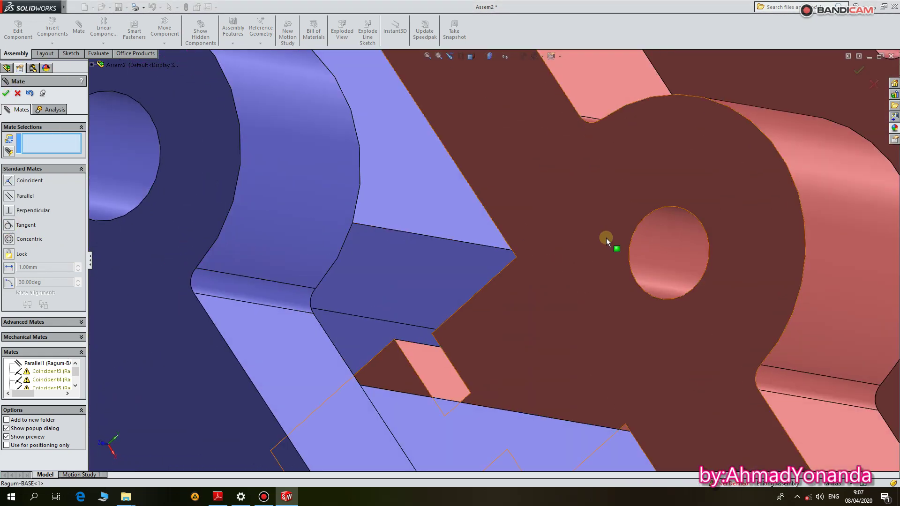
left_click(673, 243)
mouse_move(673, 243)
middle_mouse_down()
mouse_move(302, 267)
mouse_move(396, 216)
mouse_move(703, 269)
middle_mouse_up()
left_click(395, 216)
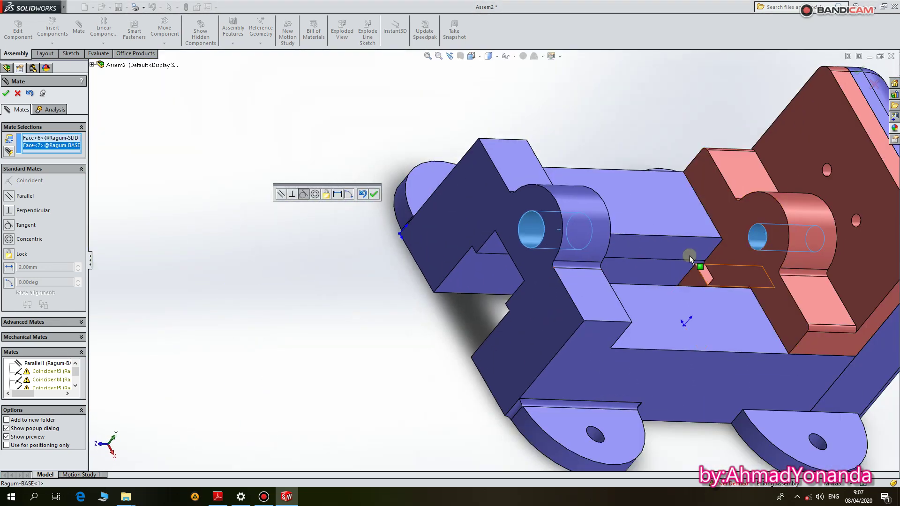
left_click(8, 240)
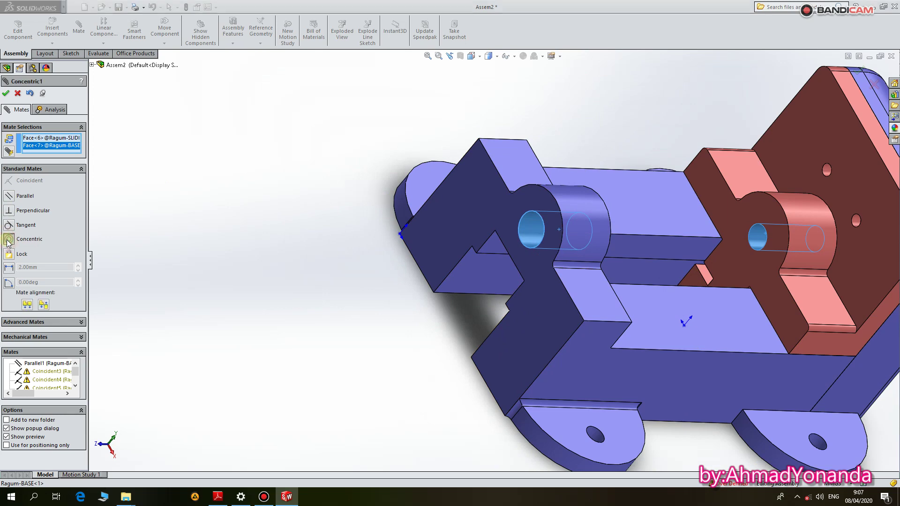
left_click(6, 94)
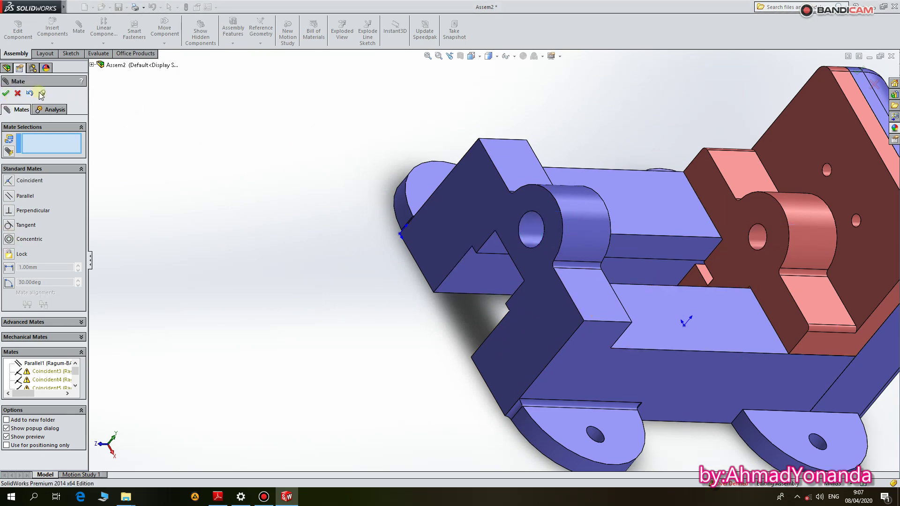
left_click(10, 96)
middle_click_drag(211, 234, 117, 109)
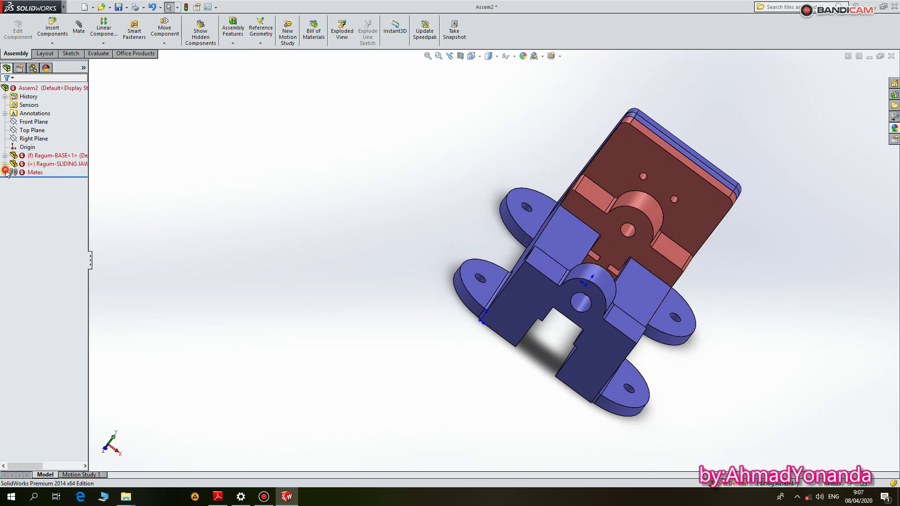
Delete the failing Tangent2 mate and test-drag the jaw along the base
right_click(64, 217)
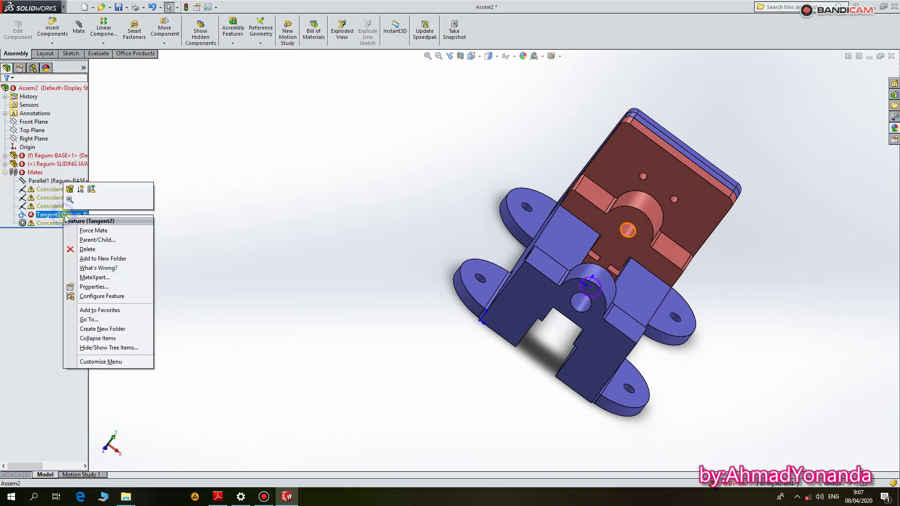
left_click(113, 247)
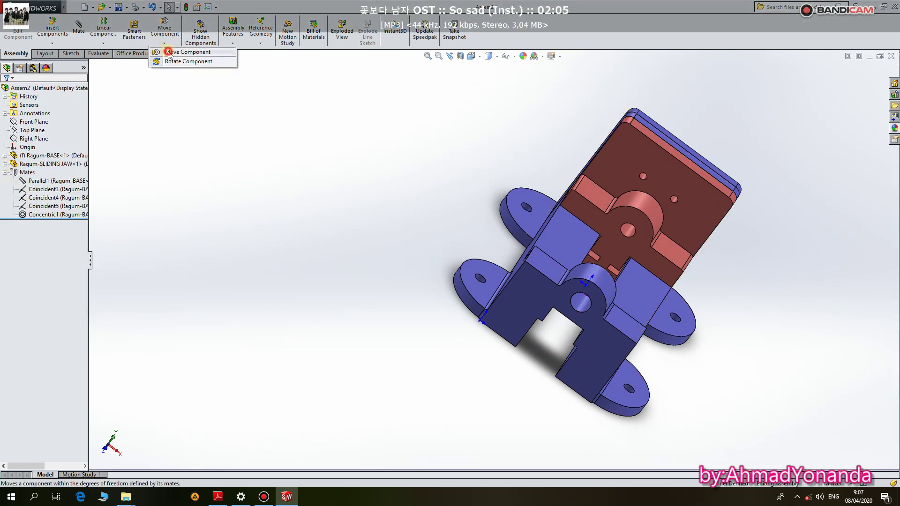
left_click(187, 52)
scroll(640, 234, "down", 4)
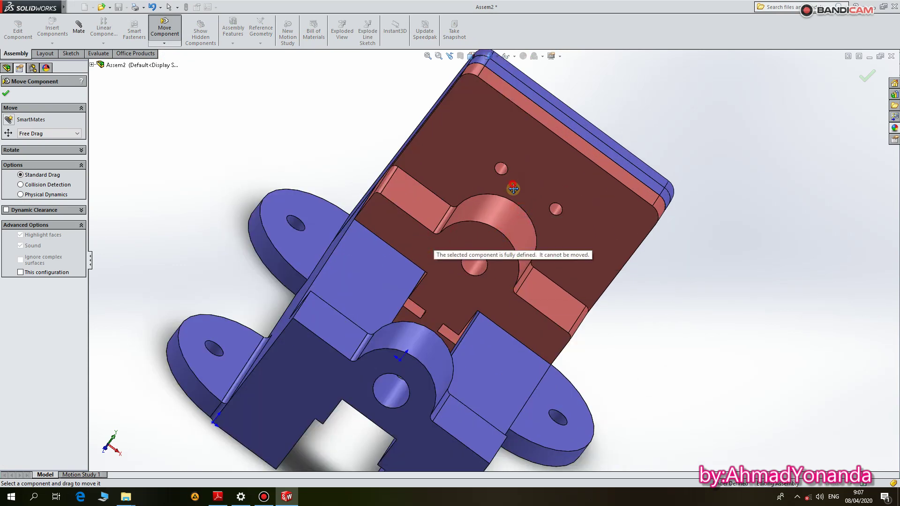
left_click_drag(493, 156, 507, 166)
left_click(6, 92)
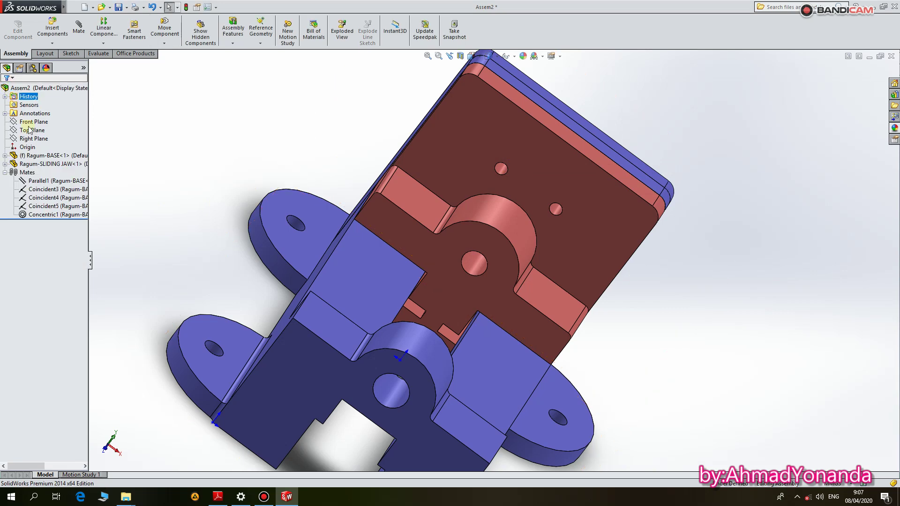
Delete the Coincident3, Coincident4 and Coincident5 mates
left_click(44, 189)
right_click(44, 189)
left_click(67, 226)
right_click(42, 192)
left_click(66, 226)
left_click(52, 189)
right_click(52, 190)
left_click(79, 223)
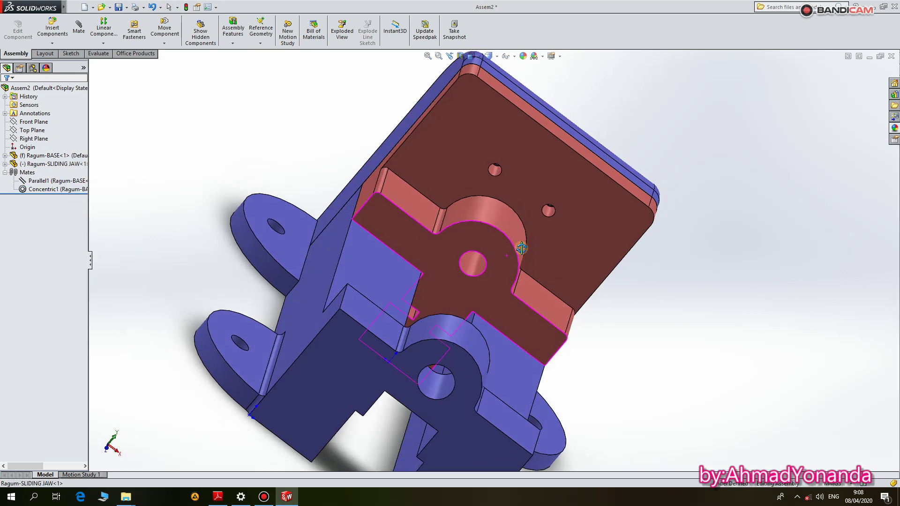
left_click(78, 28)
left_click(18, 94)
Slide the red sliding jaw along the base to confirm it moves freely
left_click(166, 44)
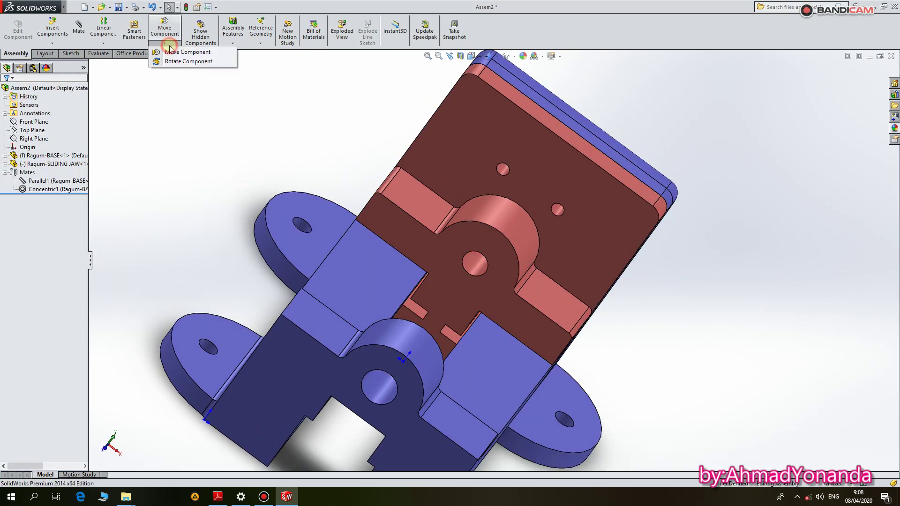
left_click(183, 52)
mouse_move(487, 249)
left_mouse_down()
mouse_move(465, 296)
mouse_move(504, 256)
left_mouse_up()
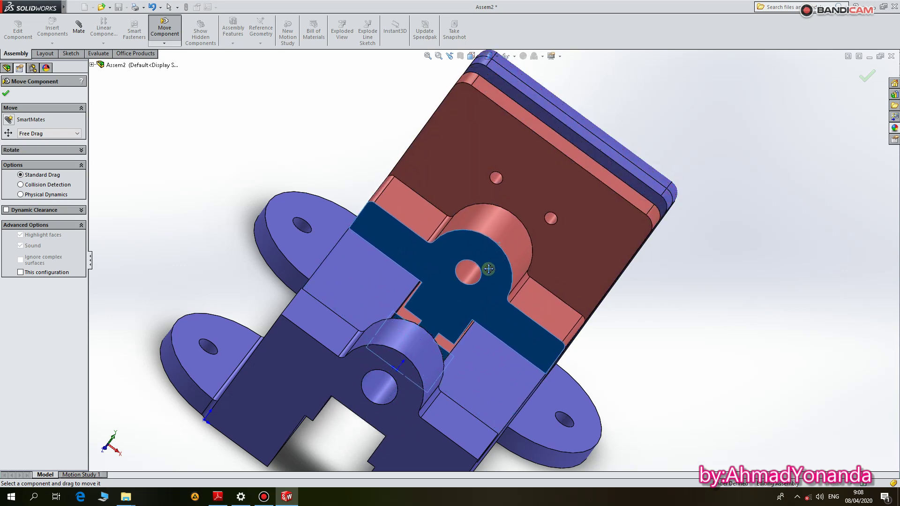
left_click_drag(504, 255, 454, 313)
middle_click_drag(453, 313, 461, 323)
left_click_drag(461, 322, 522, 317)
mouse_move(522, 317)
middle_mouse_down()
mouse_move(546, 338)
mouse_move(510, 342)
mouse_move(230, 201)
middle_mouse_up()
left_click(6, 95)
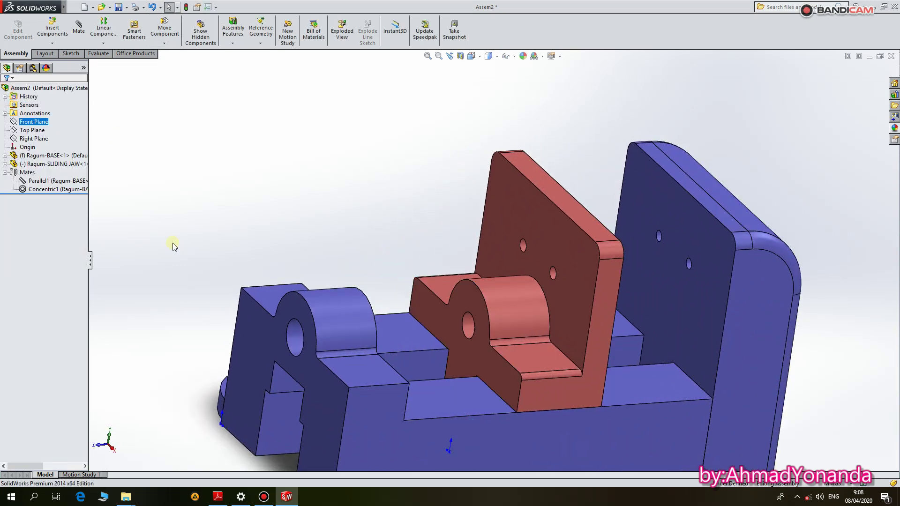
Start inserting another component and browse the Ragum part files
scroll(512, 373, "up", 3)
left_click(264, 497)
left_click(269, 498)
middle_click_drag(581, 382, 510, 364)
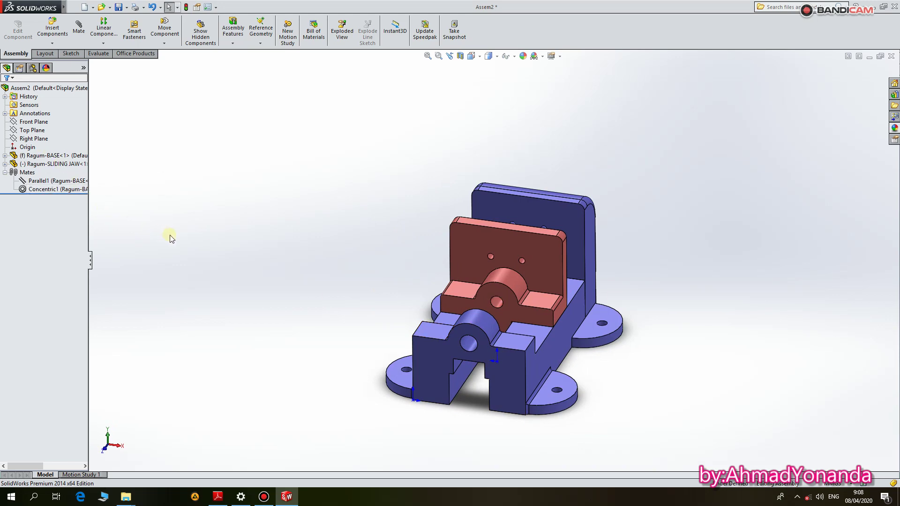
left_click(52, 29)
left_click(42, 257)
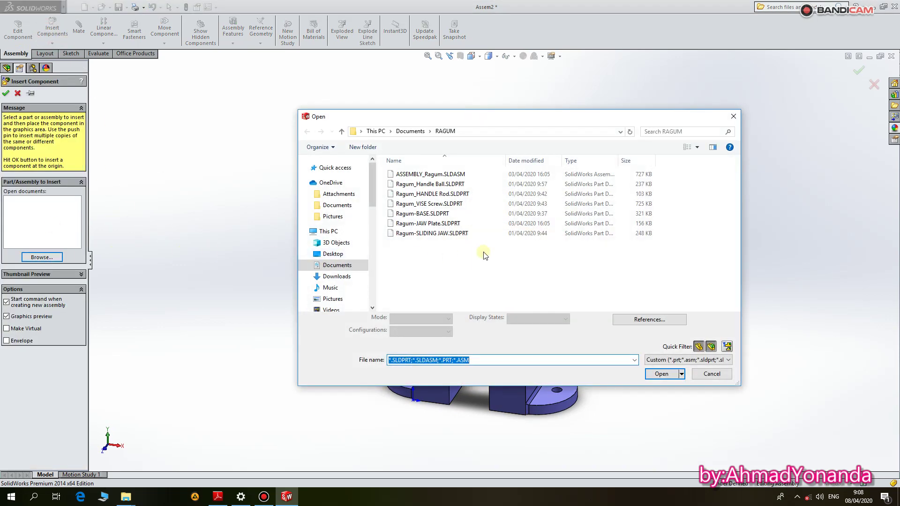
Insert the Ragum-JAW Plate part into the assembly
left_click(439, 224)
left_click(661, 373)
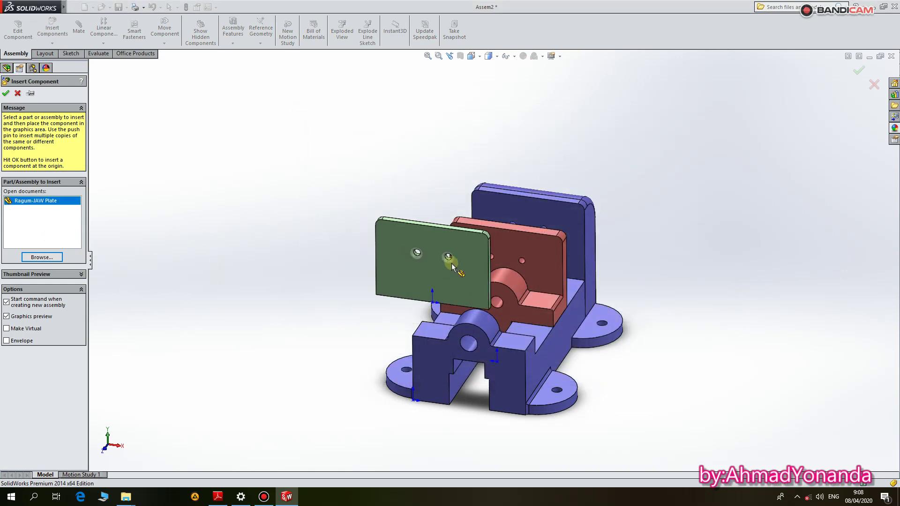
scroll(538, 268, "down", 3)
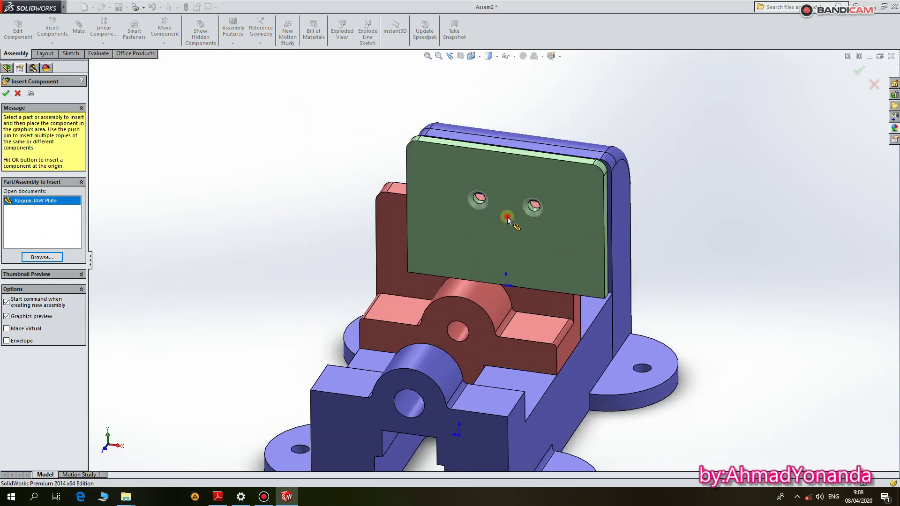
left_click(507, 216)
middle_click_drag(609, 327, 505, 353)
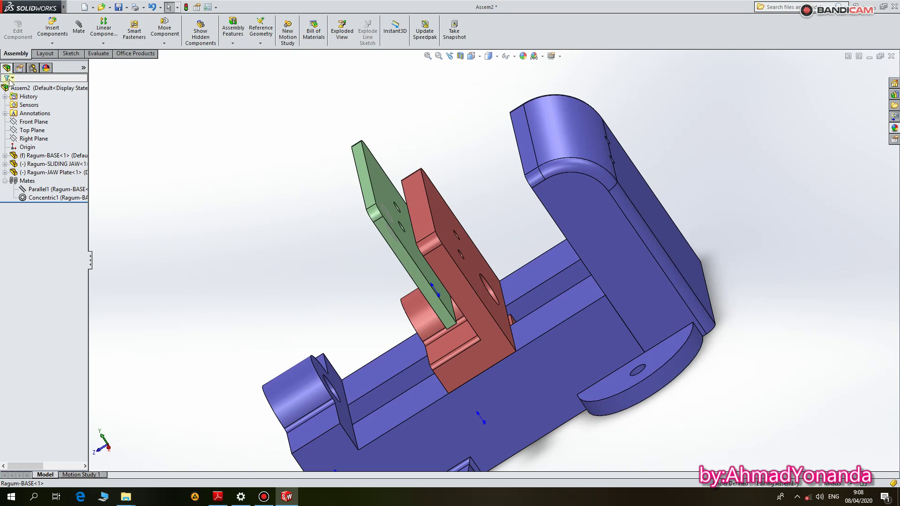
Mate the jaw plate's back face coincident with the base's fixed jaw face
left_click(388, 196)
middle_click_drag(387, 195, 468, 211)
left_click(468, 211, "ctrl")
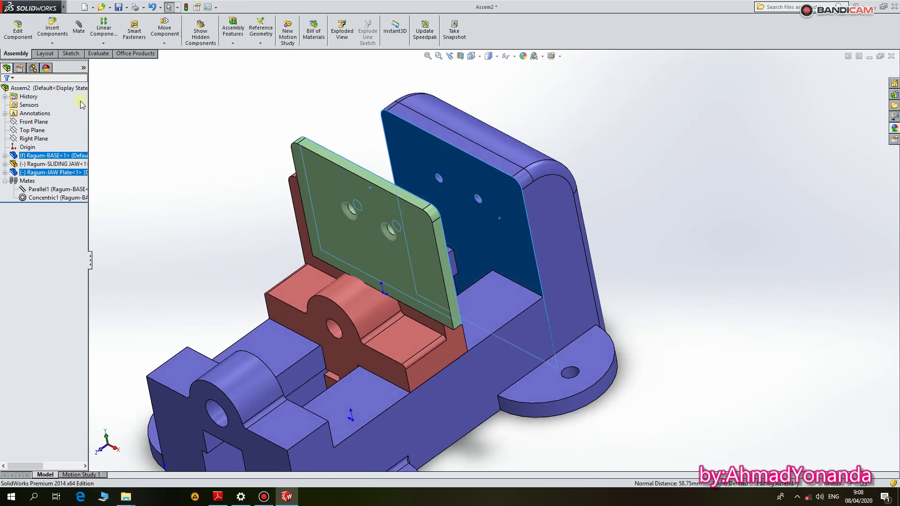
left_click(78, 33)
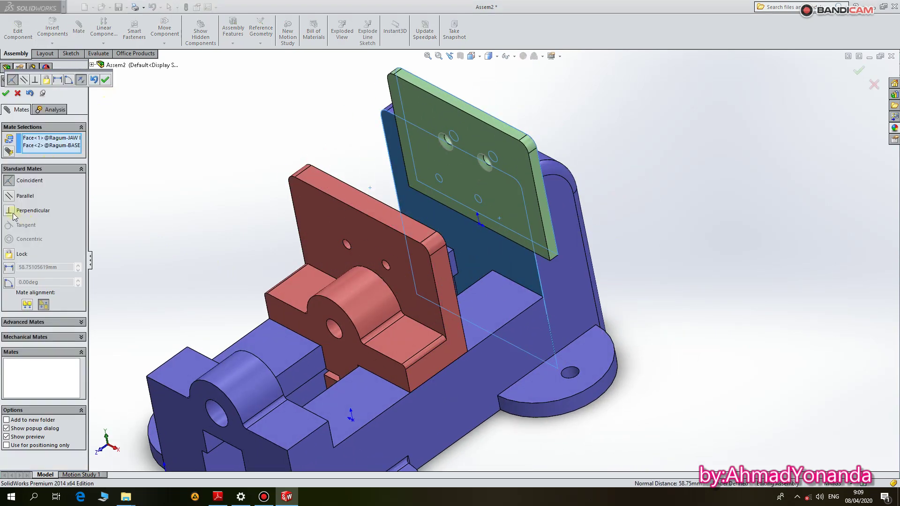
middle_click_drag(420, 216, 281, 220)
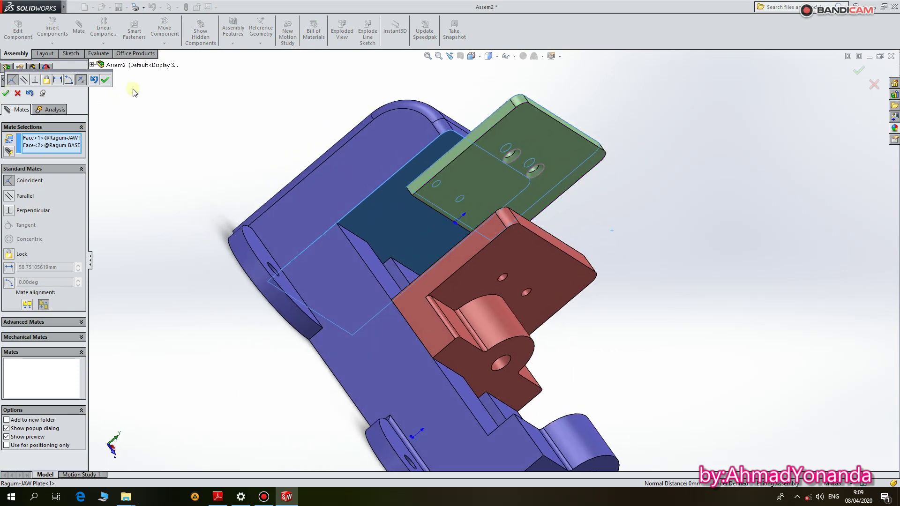
left_click(105, 80)
Mate the plate's lower corner coincident with the matching base corner vertex
middle_click_drag(463, 186, 443, 182)
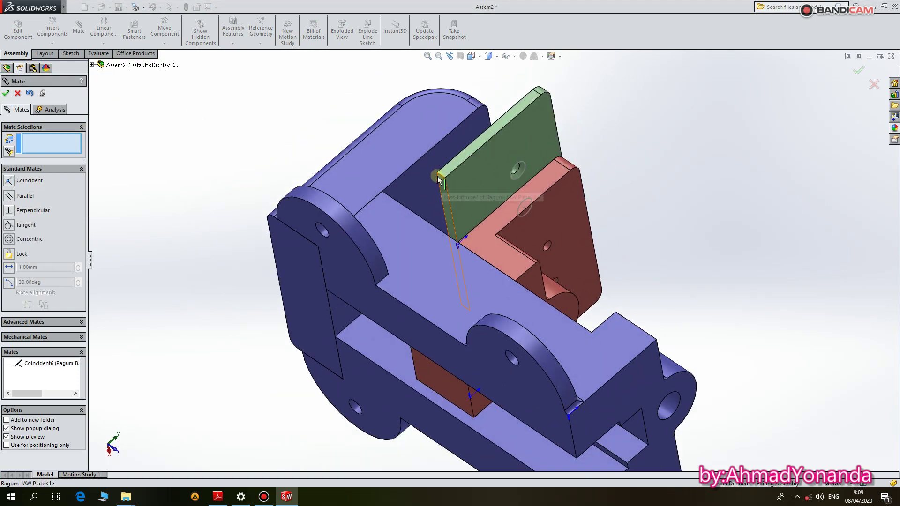
left_click(438, 172)
scroll(437, 172, "down", 3)
middle_click_drag(438, 172, 351, 204)
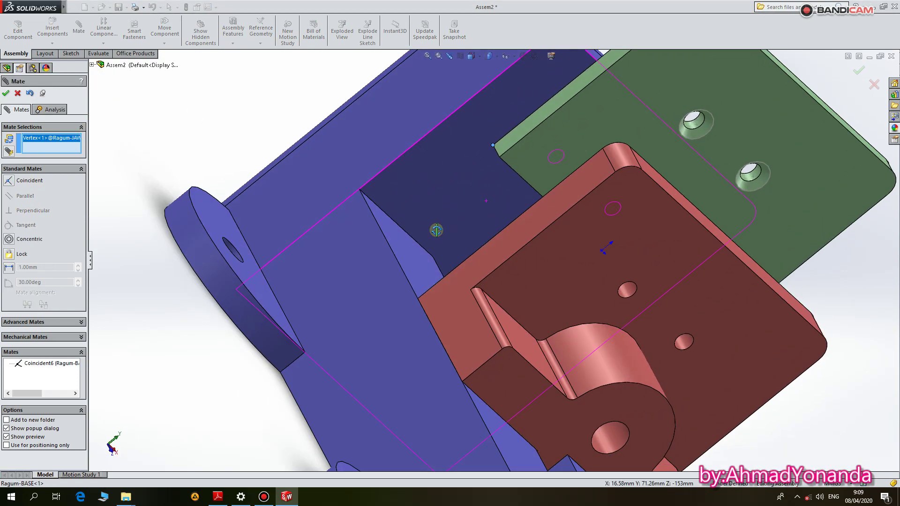
scroll(351, 204, "down", 5)
left_click(419, 204)
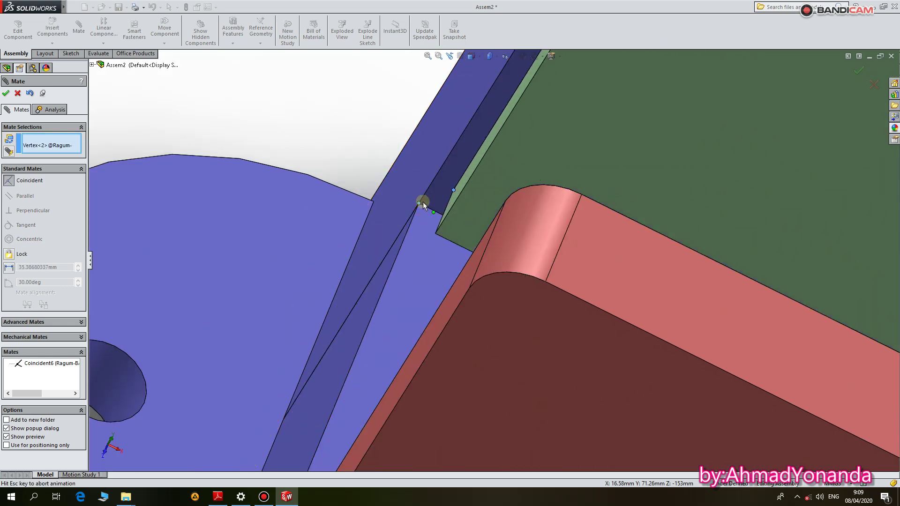
scroll(469, 217, "up", 5)
scroll(468, 216, "up", 5)
left_click(6, 93)
mouse_move(487, 247)
middle_mouse_down()
mouse_move(699, 247)
mouse_move(741, 263)
mouse_move(737, 291)
mouse_move(753, 261)
mouse_move(743, 338)
mouse_move(731, 323)
middle_mouse_up()
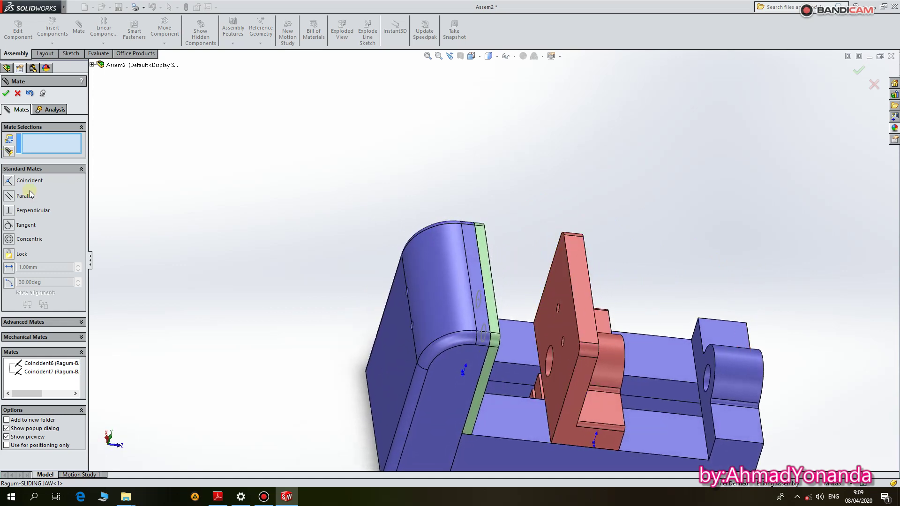
Insert a second Ragum-JAW Plate above the vise
left_click(6, 93)
left_click(52, 28)
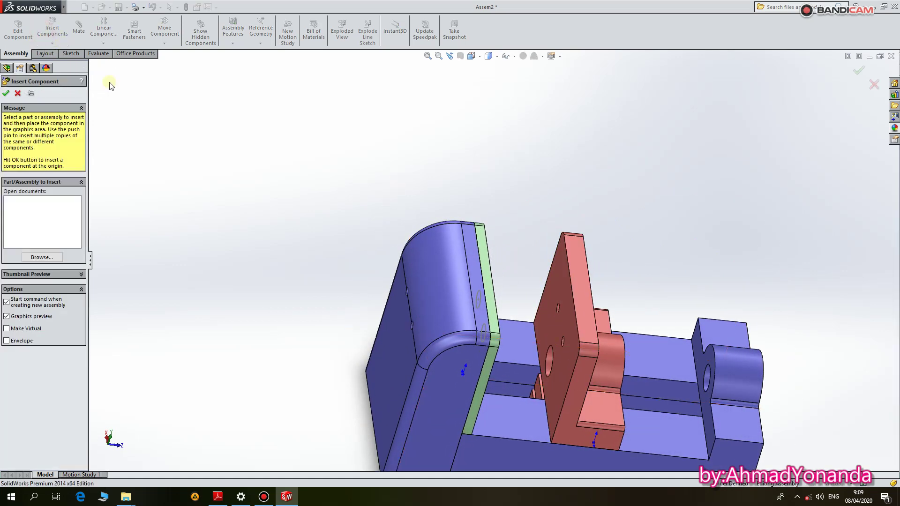
left_click(47, 257)
double_click(457, 233)
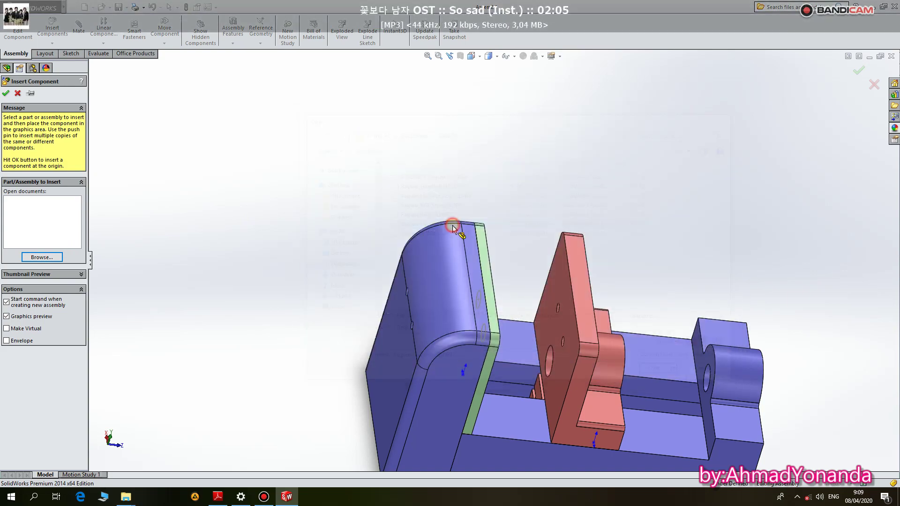
left_click(540, 178)
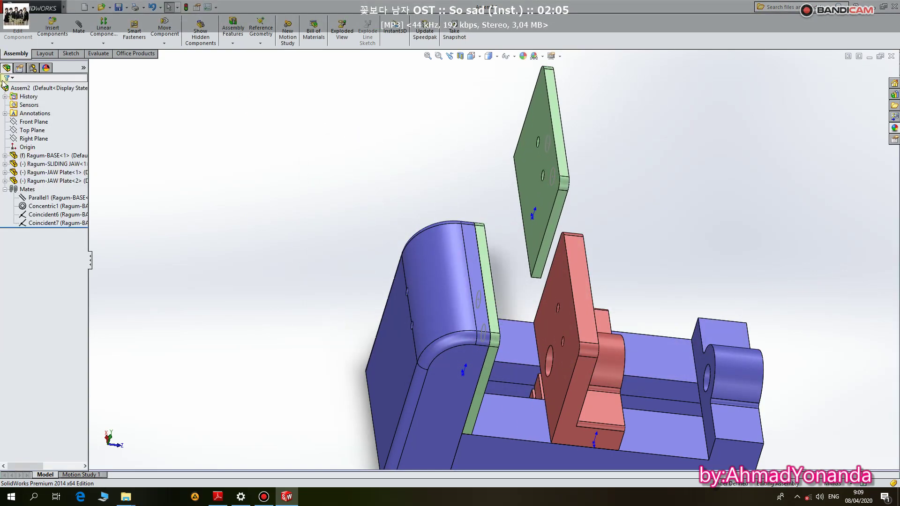
Rotate the second jaw plate so it faces forward toward the sliding jaw
mouse_move(512, 260)
middle_mouse_down()
mouse_move(538, 397)
mouse_move(139, 95)
middle_mouse_up()
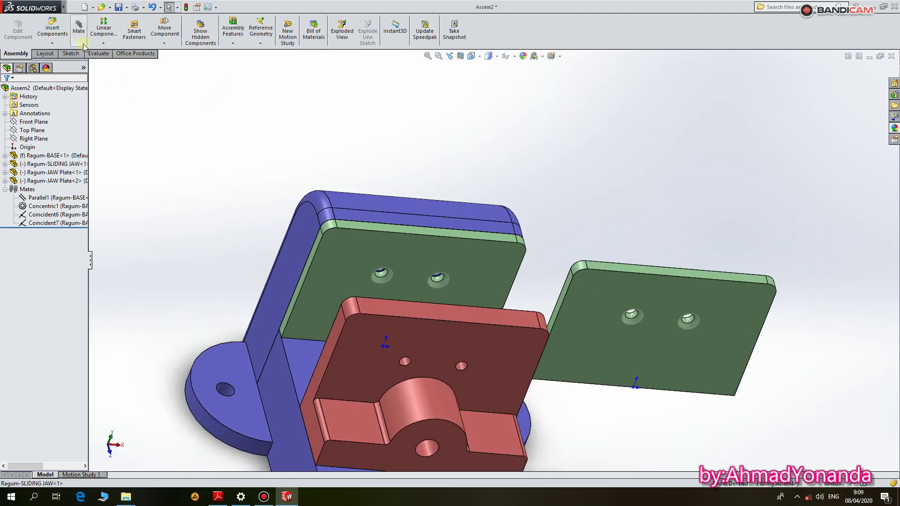
left_click(182, 61)
mouse_move(680, 337)
left_mouse_down()
mouse_move(709, 342)
mouse_move(192, 148)
left_mouse_up()
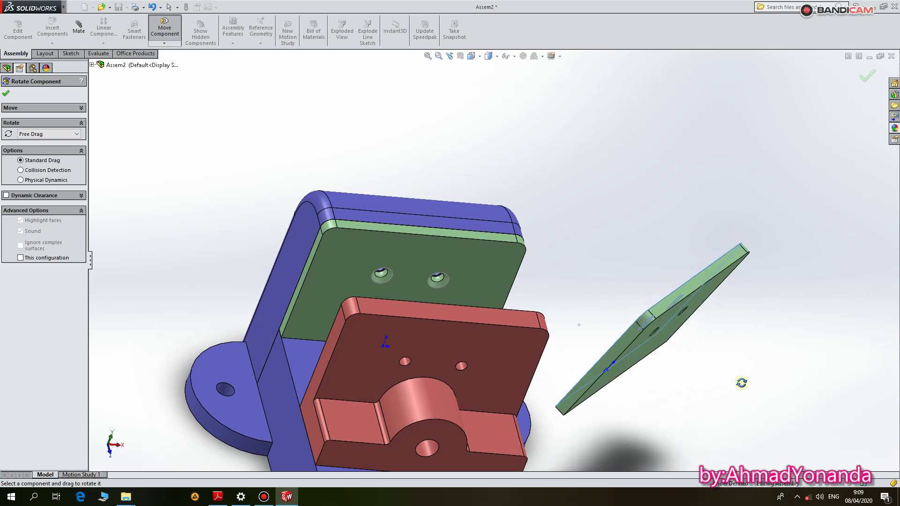
Mate the second jaw plate's face coincident with the sliding jaw's front face
left_click(6, 92)
left_click(584, 328)
middle_click_drag(583, 328, 415, 408)
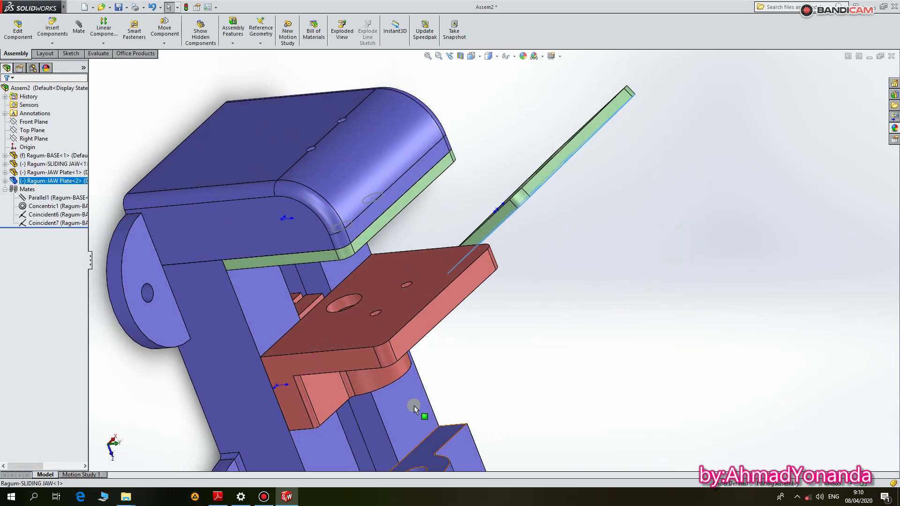
left_click(420, 292, "ctrl")
left_click(78, 27)
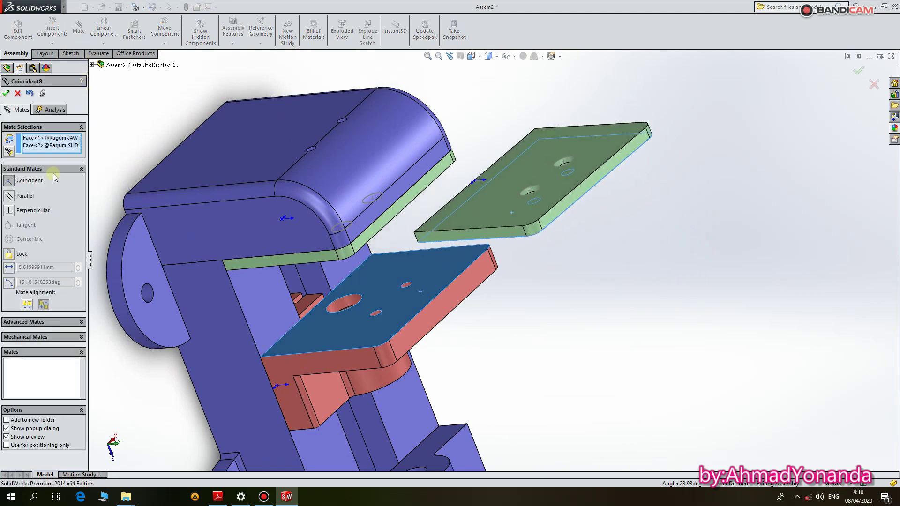
middle_click_drag(384, 256, 222, 115)
left_click(5, 93)
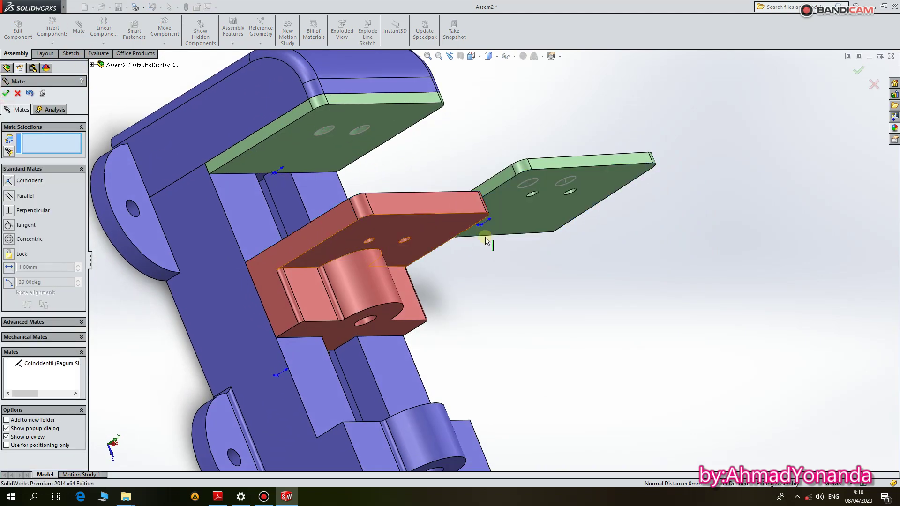
Select a plate corner and the sliding jaw's matching edge for a mate
scroll(395, 291, "down", 3)
scroll(396, 291, "down", 3)
scroll(445, 235, "down", 3)
left_click(445, 234)
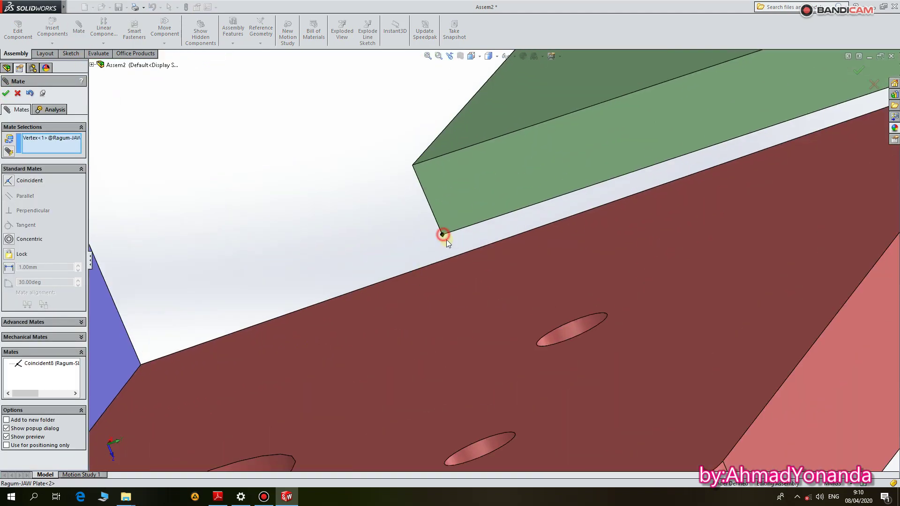
scroll(446, 240, "up", 5)
left_click(304, 411)
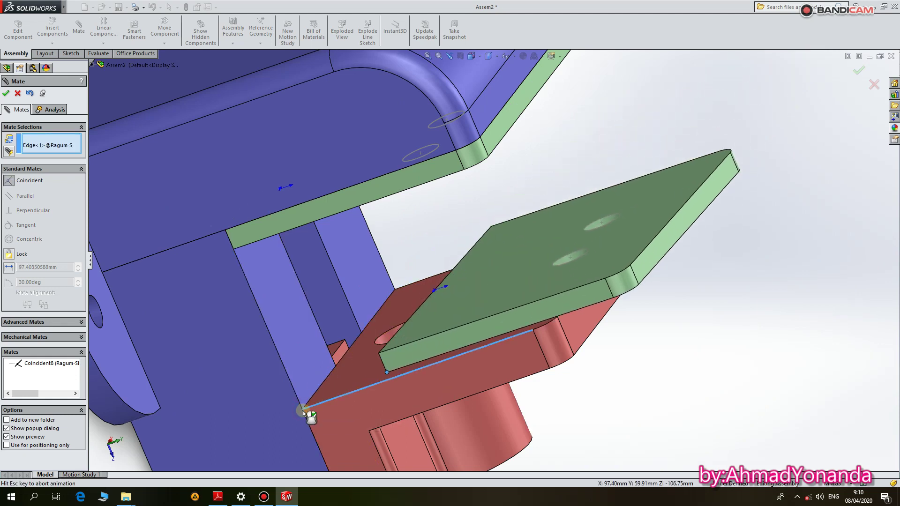
Clear the selections and mate a plate vertex coincident with the jaw edge (Coincident9)
right_click(42, 148)
left_click(65, 151)
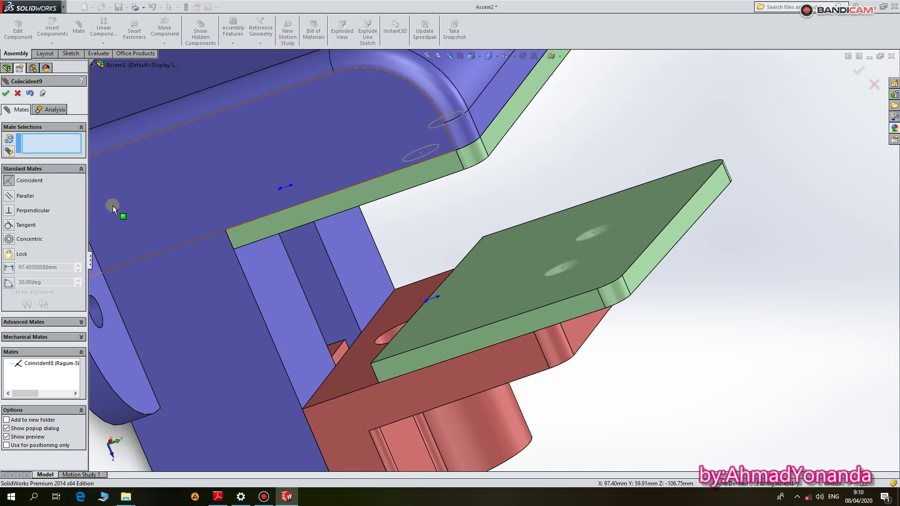
scroll(419, 370, "down", 2)
left_click(400, 369)
scroll(291, 407, "down", 2)
left_click(290, 407)
left_click(229, 421)
Mate the plate's lower edge coincident (Coincident10) and finish mating
mouse_move(476, 192)
middle_mouse_down()
mouse_move(603, 328)
mouse_move(522, 373)
middle_mouse_up()
scroll(535, 333, "down", 4)
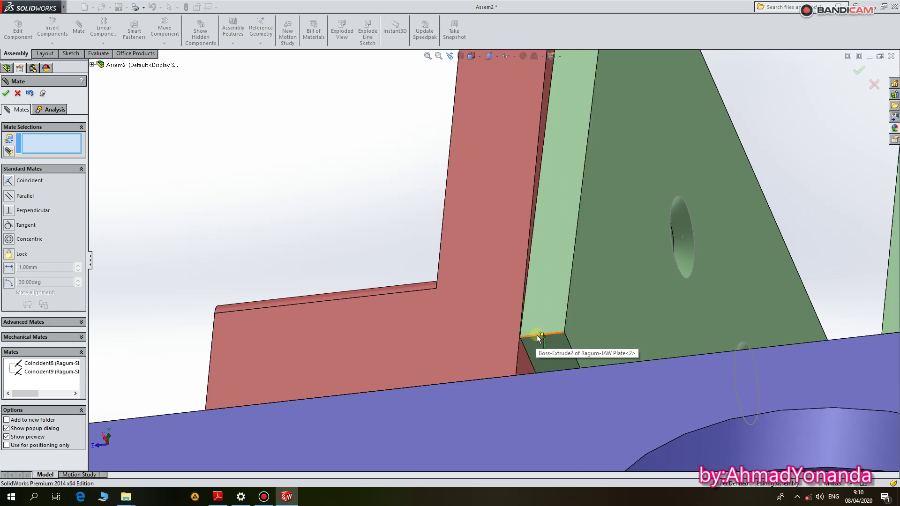
left_click(540, 371)
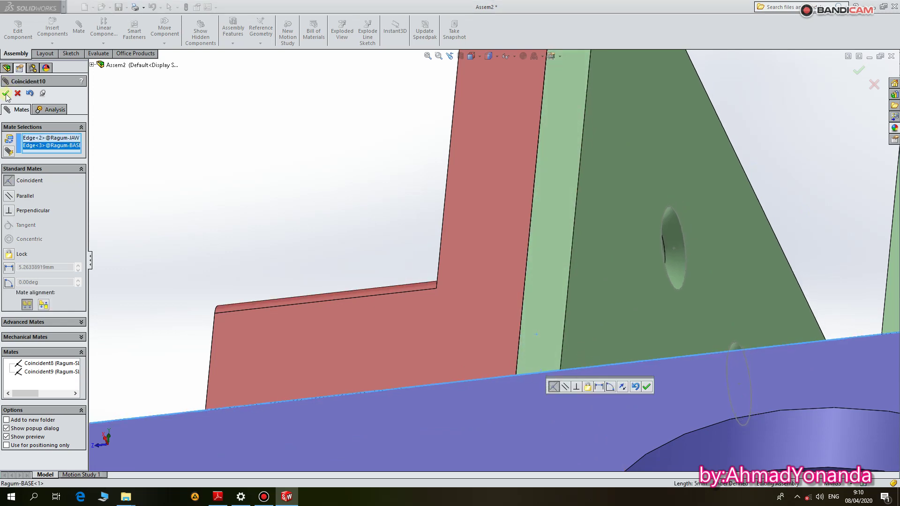
left_click(545, 378)
scroll(539, 231, "up", 3)
mouse_move(539, 232)
middle_mouse_down()
mouse_move(680, 332)
mouse_move(757, 310)
mouse_move(656, 319)
middle_mouse_up()
left_click(6, 93)
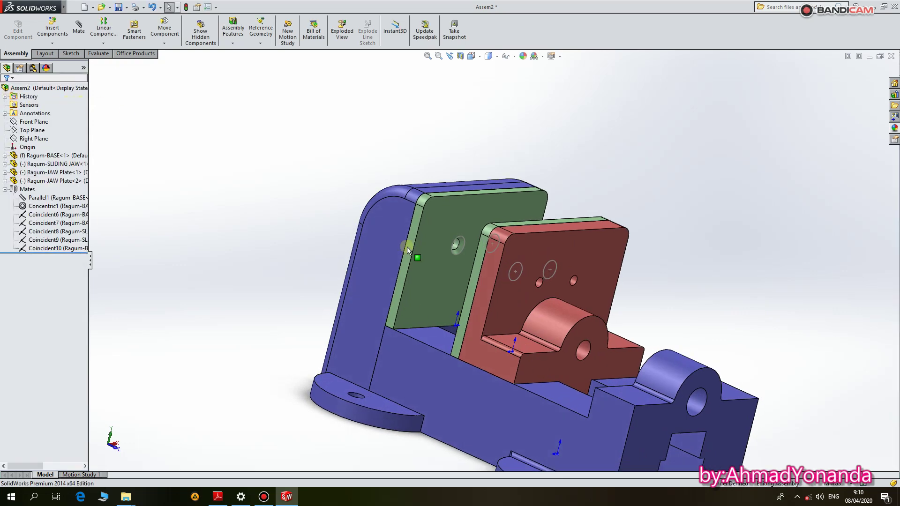
Insert the Ragum_VISE Screw part into the assembly
left_click(52, 28)
left_click(51, 258)
left_click(429, 204)
left_click(661, 374)
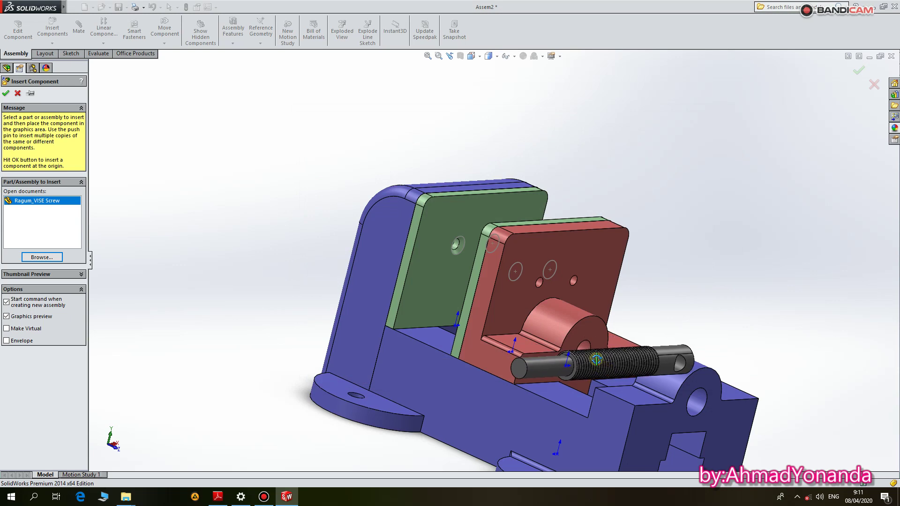
middle_click_drag(603, 366, 122, 276)
left_click(689, 442)
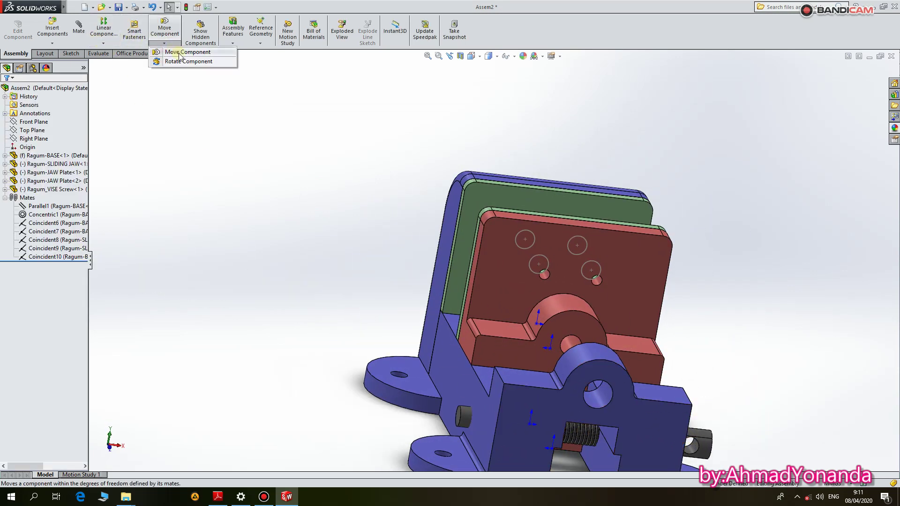
Move and rotate the vise screw into position in front of the base
left_click(180, 55)
left_click_drag(698, 443, 739, 373)
scroll(774, 379, "up", 2)
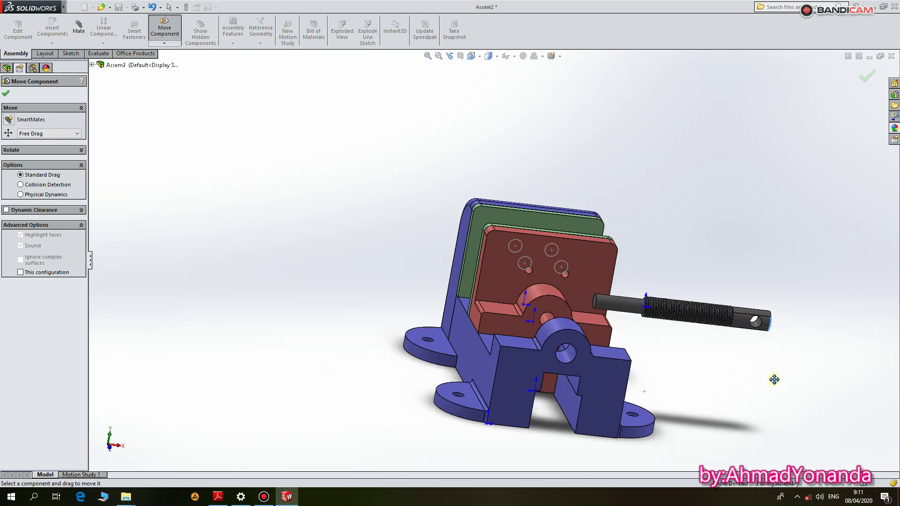
middle_click_drag(781, 373, 217, 107)
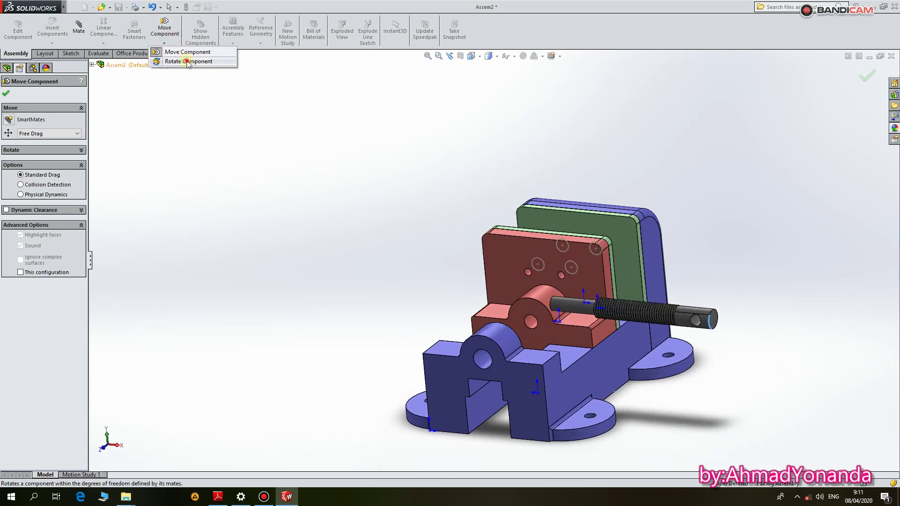
left_click(187, 62)
left_click_drag(705, 328, 428, 168)
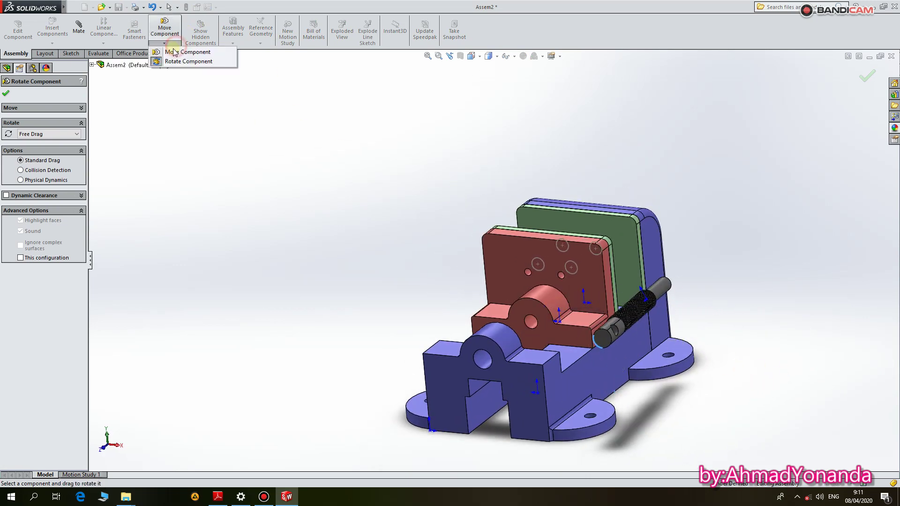
left_click(173, 52)
mouse_move(659, 295)
left_mouse_down()
mouse_move(455, 428)
mouse_move(411, 344)
left_mouse_up()
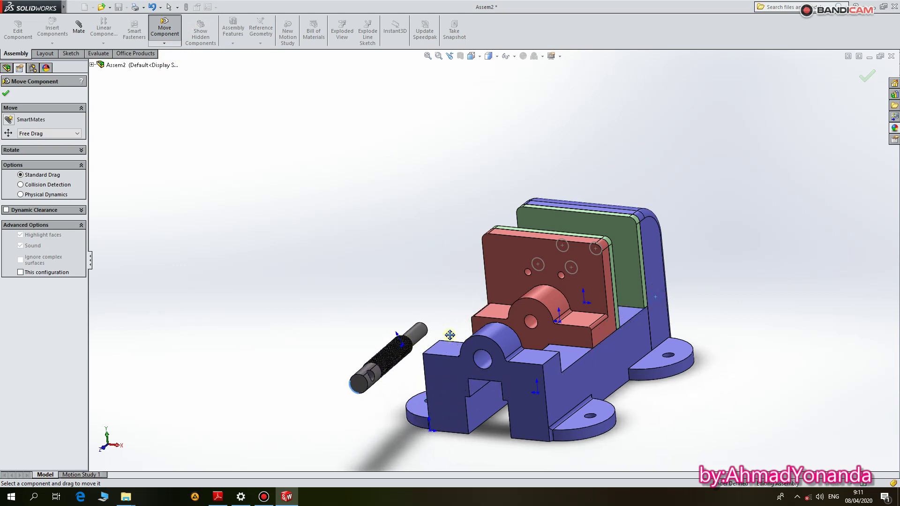
left_click(6, 93)
left_click(79, 26)
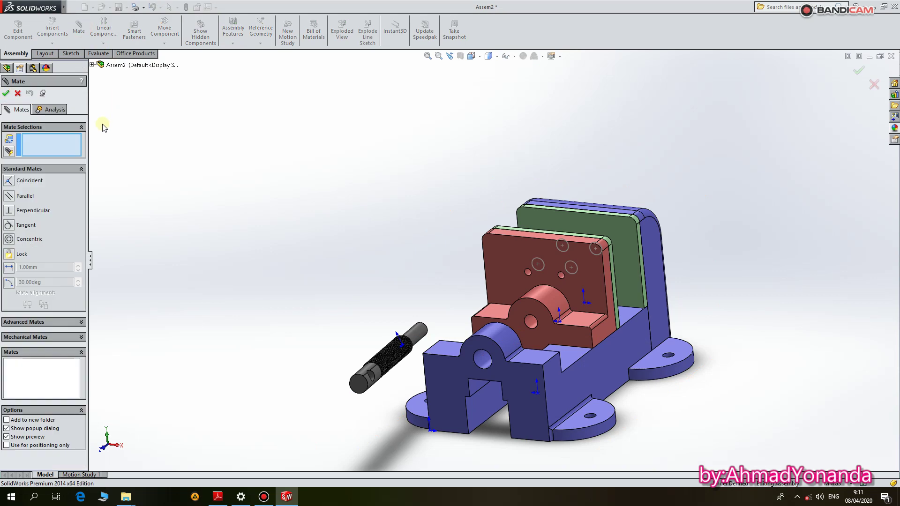
Select the screw's end face, inspect it from the side, then cancel the mate
scroll(424, 328, "down", 1)
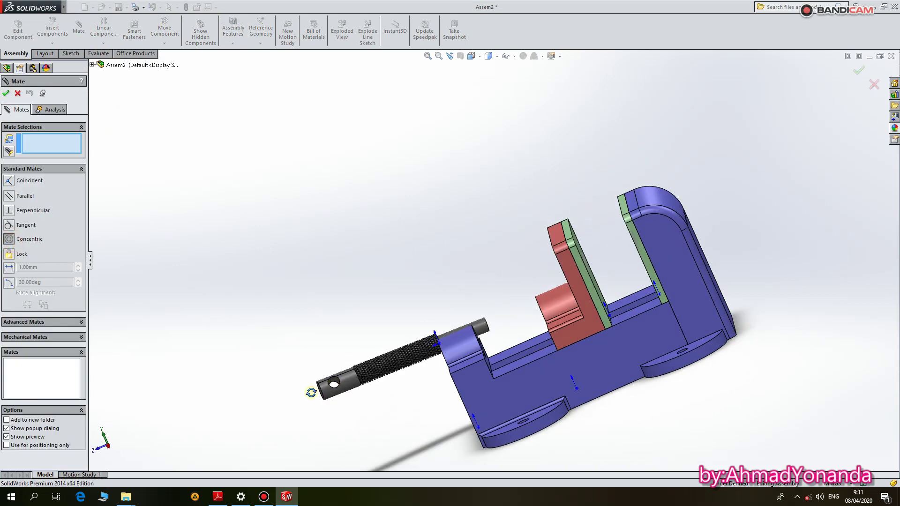
scroll(484, 311, "down", 3)
scroll(483, 301, "down", 3)
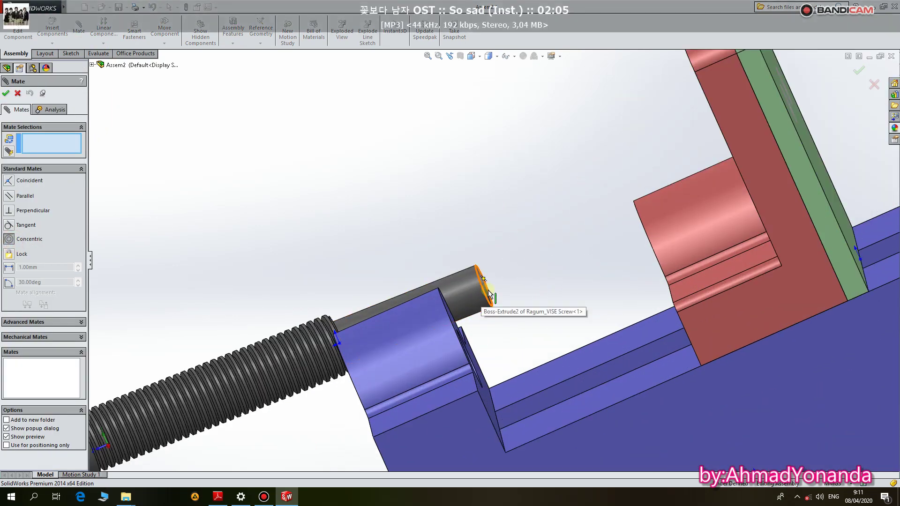
left_click(481, 292)
middle_click_drag(480, 292, 715, 319)
scroll(486, 285, "up", 2)
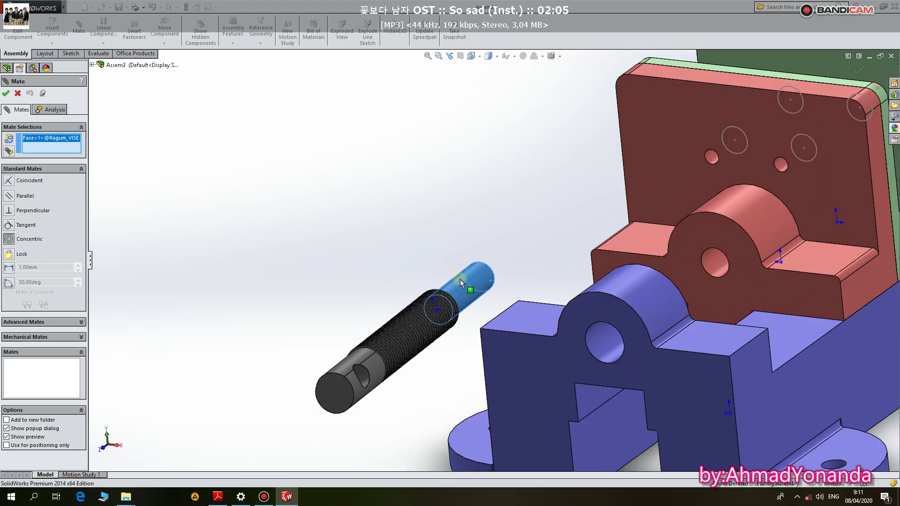
middle_click_drag(706, 277, 645, 280)
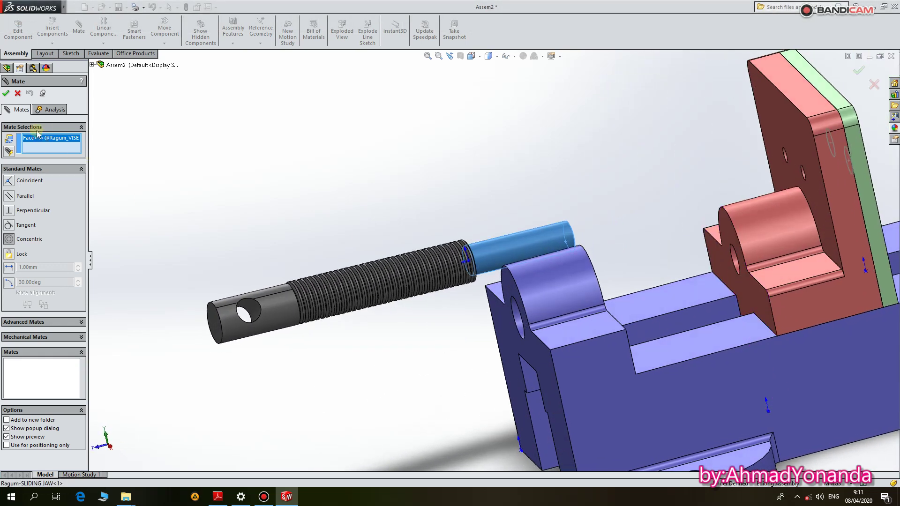
left_click(17, 93)
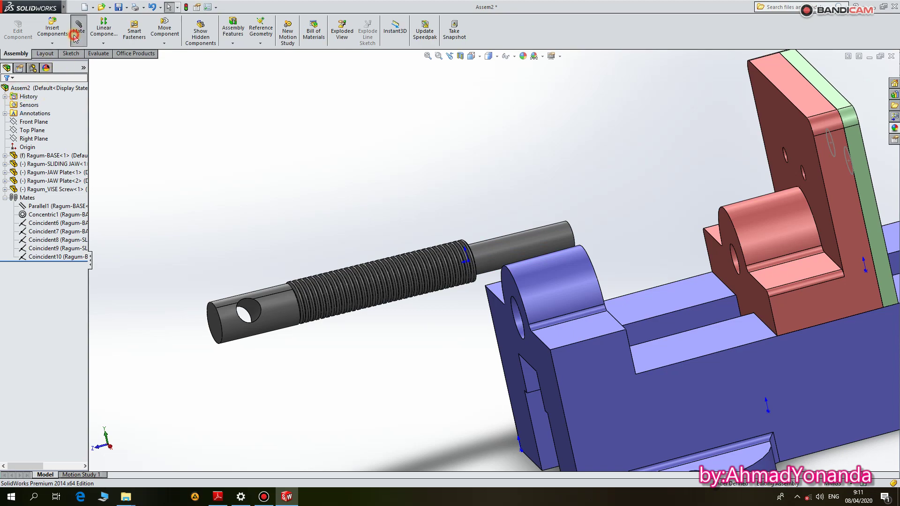
Mate the screw's face parallel to the sliding jaw's hole face
left_click(74, 35)
mouse_move(481, 277)
middle_mouse_down()
mouse_move(589, 199)
mouse_move(367, 201)
mouse_move(588, 285)
mouse_move(578, 321)
mouse_move(478, 349)
middle_mouse_up()
left_click(367, 201)
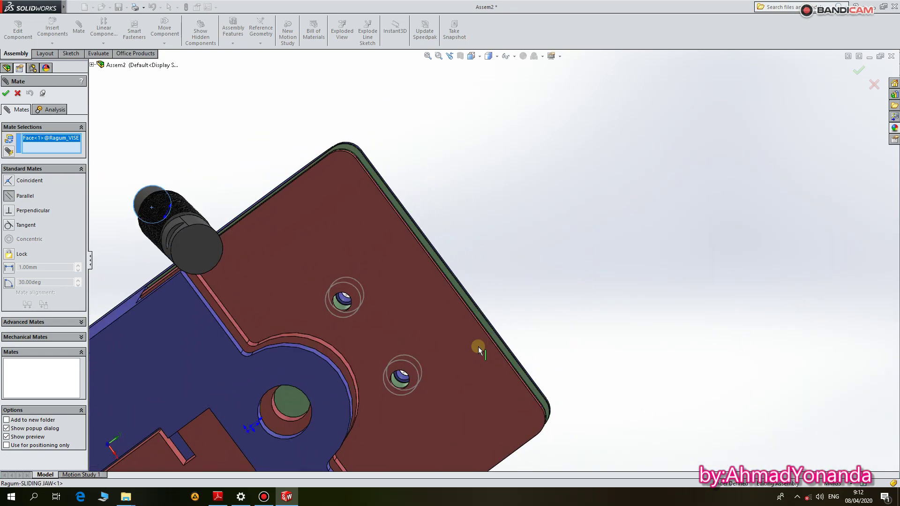
scroll(285, 415, "down", 4)
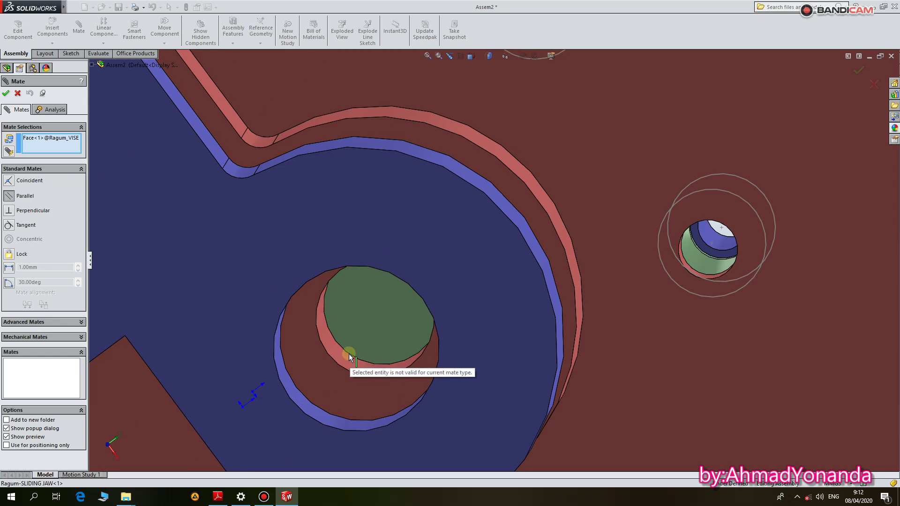
middle_click_drag(366, 337, 384, 305)
left_click(384, 305)
left_click(6, 94)
Mate the vise screw concentric with the sliding jaw's hole rim
key("f")
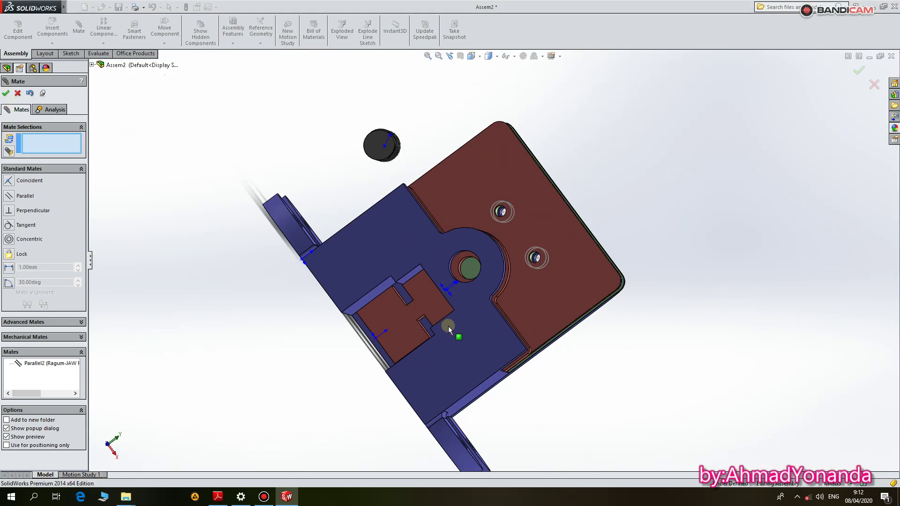
middle_click_drag(95, 133, 5, 206)
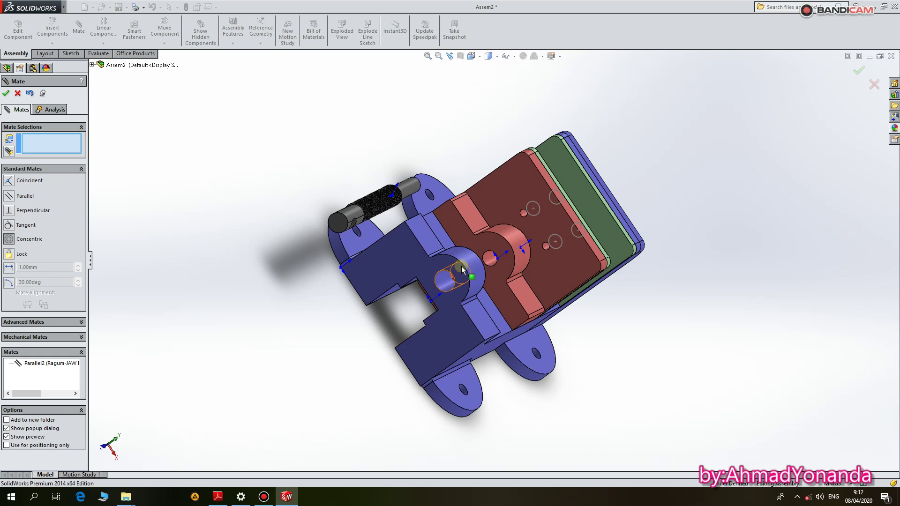
scroll(394, 221, "down", 5)
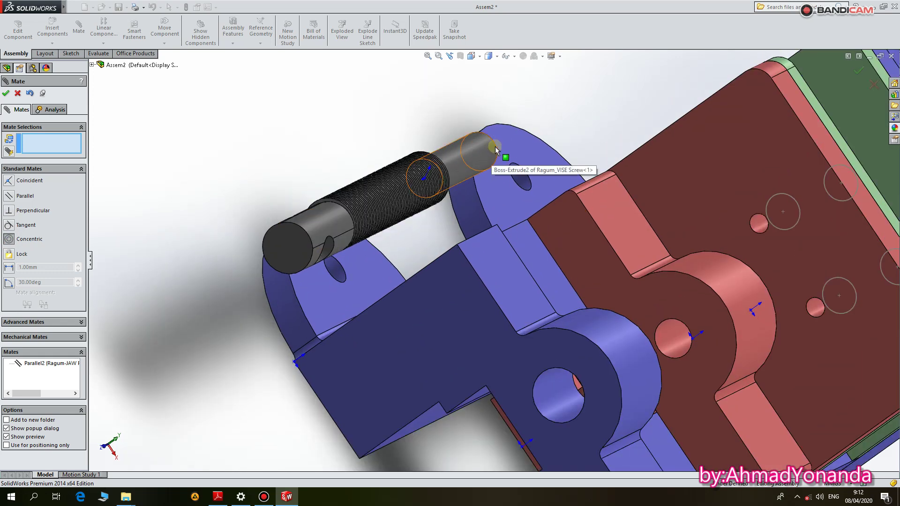
left_click(681, 336)
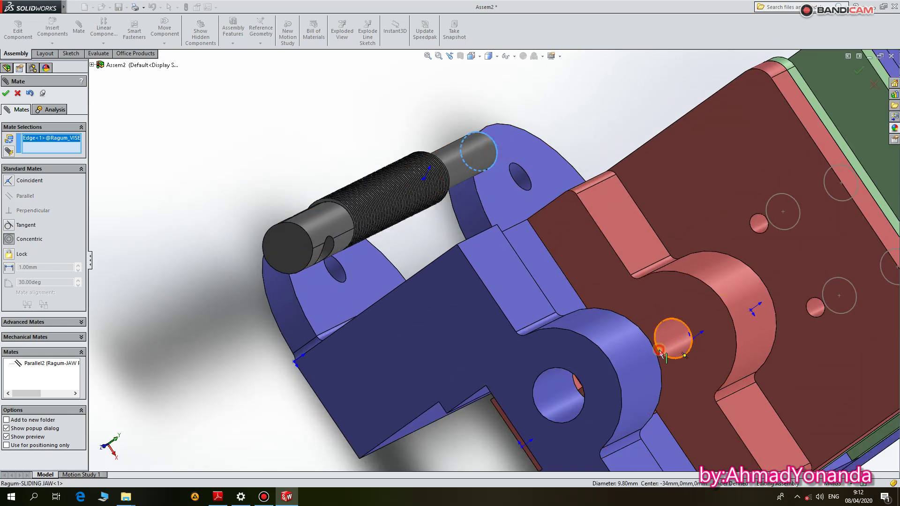
middle_click_drag(630, 411, 107, 172)
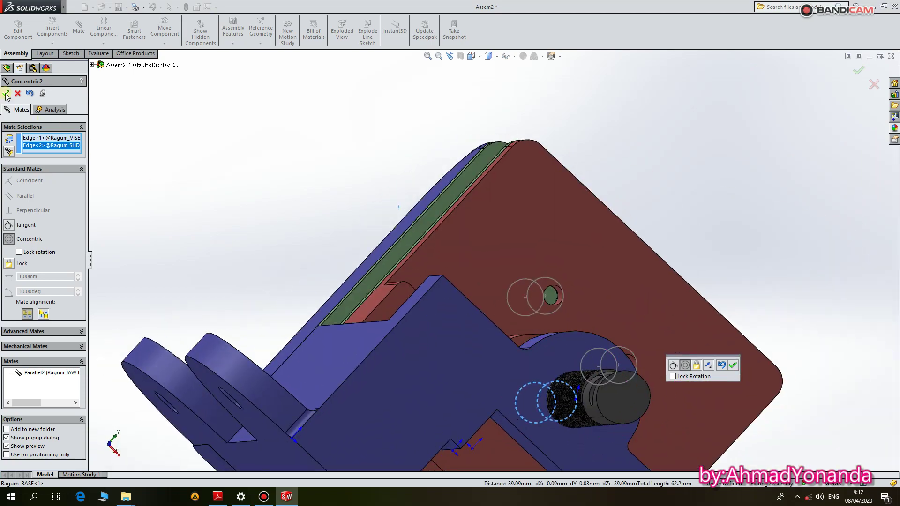
left_click(6, 96)
mouse_move(421, 281)
middle_mouse_down()
mouse_move(555, 426)
mouse_move(566, 487)
mouse_move(470, 472)
mouse_move(613, 376)
middle_mouse_up()
scroll(555, 425, "up", 3)
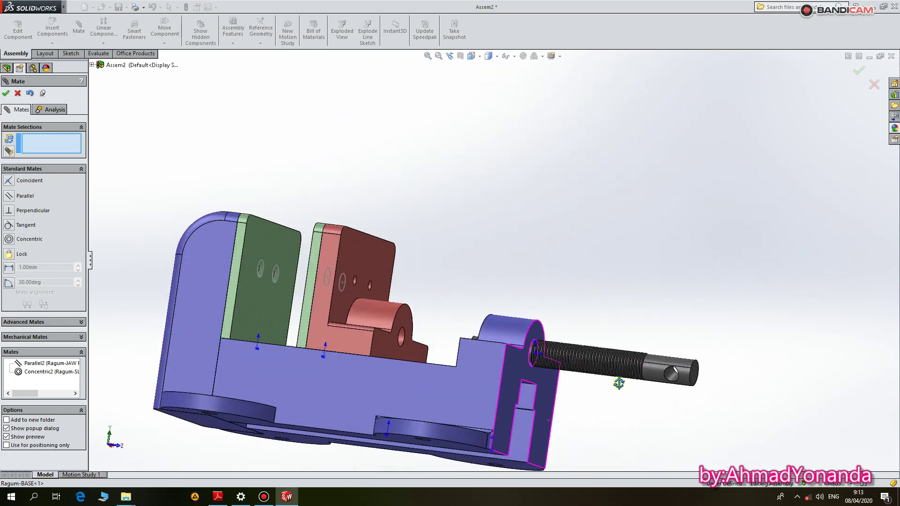
left_click(6, 92)
left_click(180, 55)
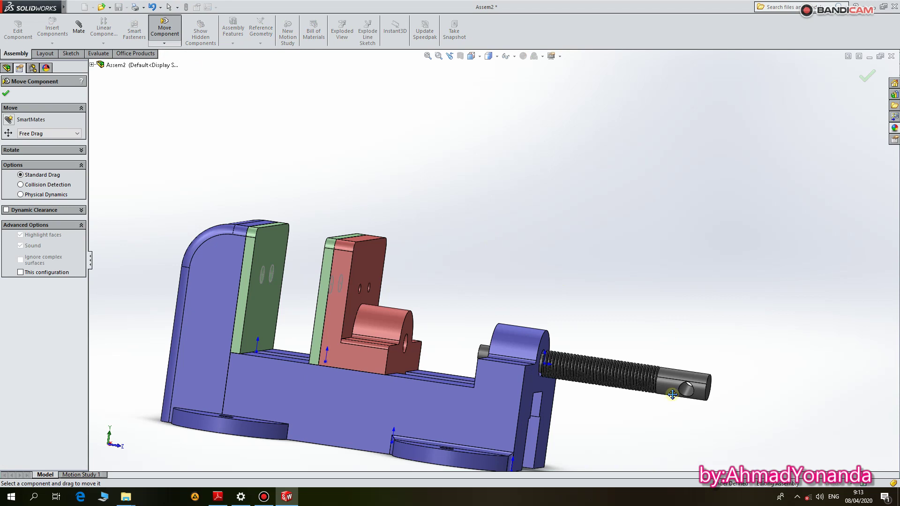
Slide the vise screw along its axis into the base
left_click_drag(685, 388, 637, 291)
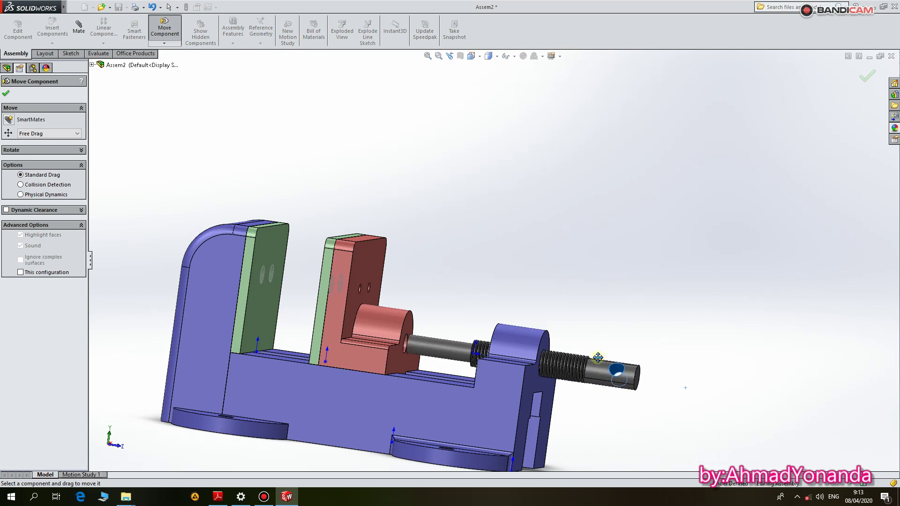
left_click_drag(599, 374, 640, 375)
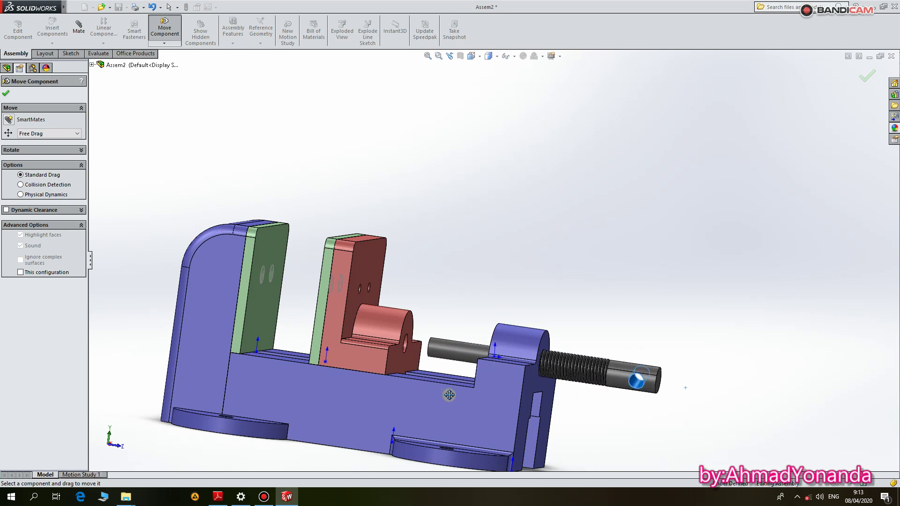
middle_click_drag(501, 387, 448, 382)
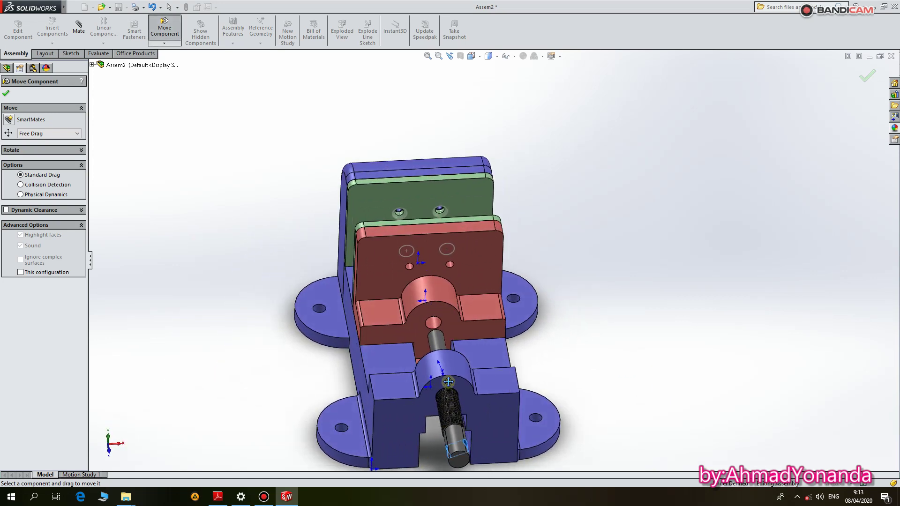
left_click(5, 94)
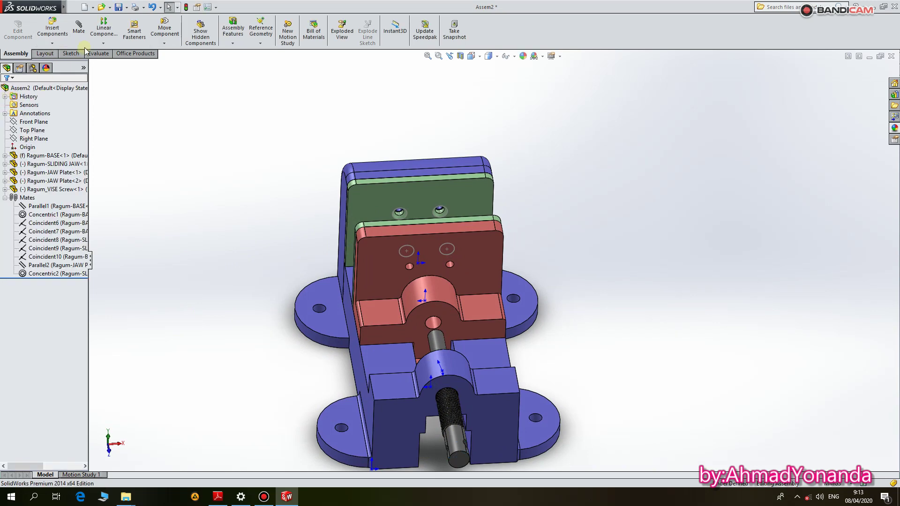
Mate the screw face coincident with the sliding jaw's circular hole edge
left_click(79, 24)
scroll(443, 325, "down", 3)
scroll(443, 325, "down", 3)
mouse_move(443, 326)
middle_mouse_down()
mouse_move(444, 438)
mouse_move(419, 333)
mouse_move(427, 331)
middle_mouse_up()
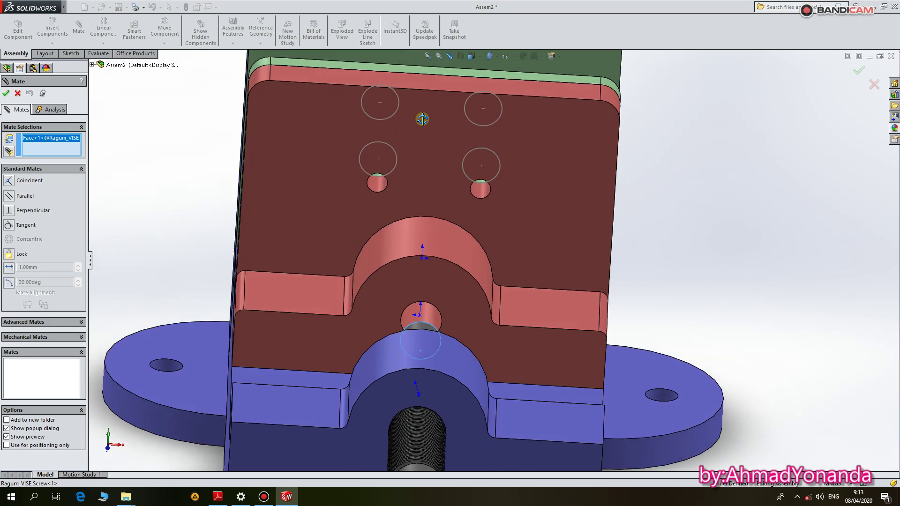
scroll(427, 331, "down", 2)
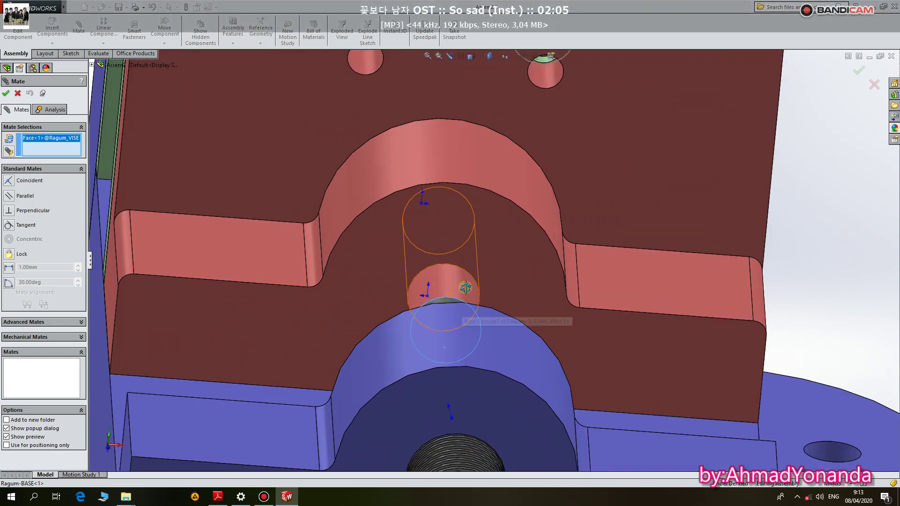
left_click(440, 263)
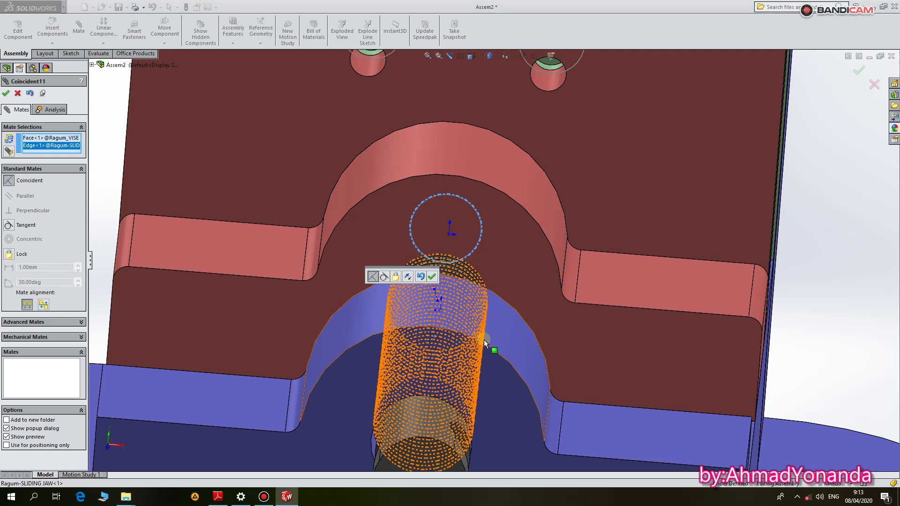
middle_click_drag(440, 262, 413, 331)
left_click(5, 93)
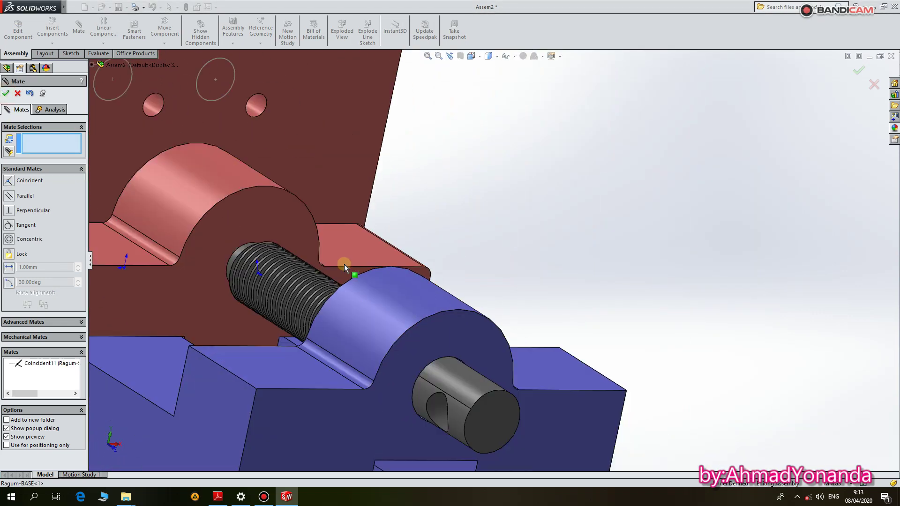
left_click(6, 93)
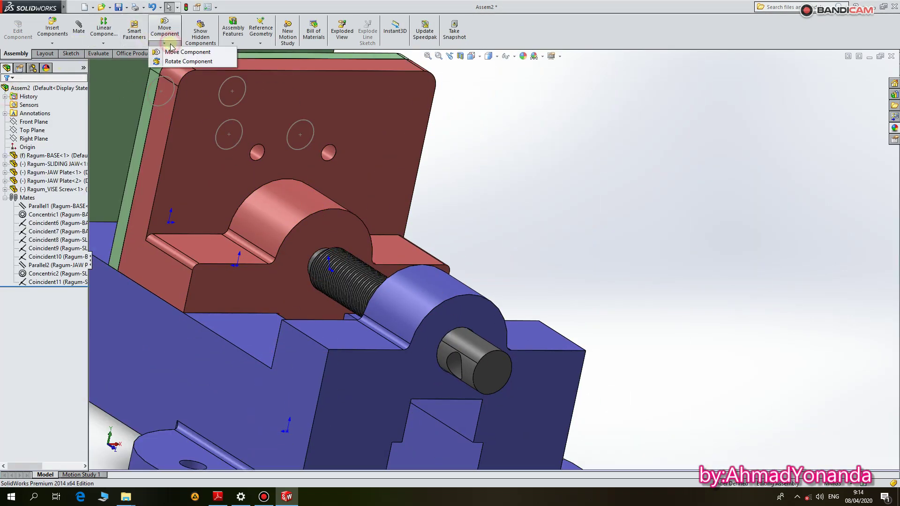
Slide the sliding jaw along the base and view the whole vise
mouse_move(481, 368)
left_mouse_down()
mouse_move(463, 388)
mouse_move(486, 426)
left_mouse_up()
left_click(6, 93)
middle_click_drag(469, 328, 413, 338)
Insert the Ragum_HANDLE Rod part near the screw end
left_click(53, 39)
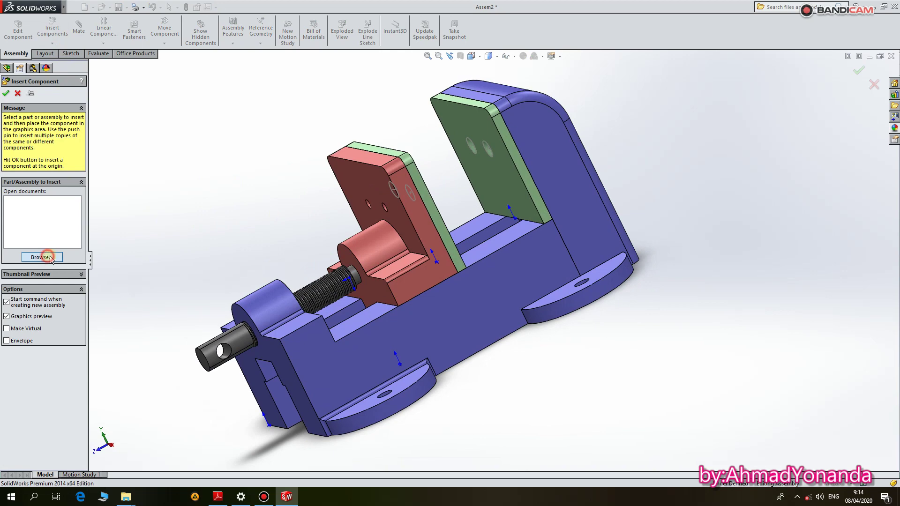
left_click(42, 257)
double_click(462, 195)
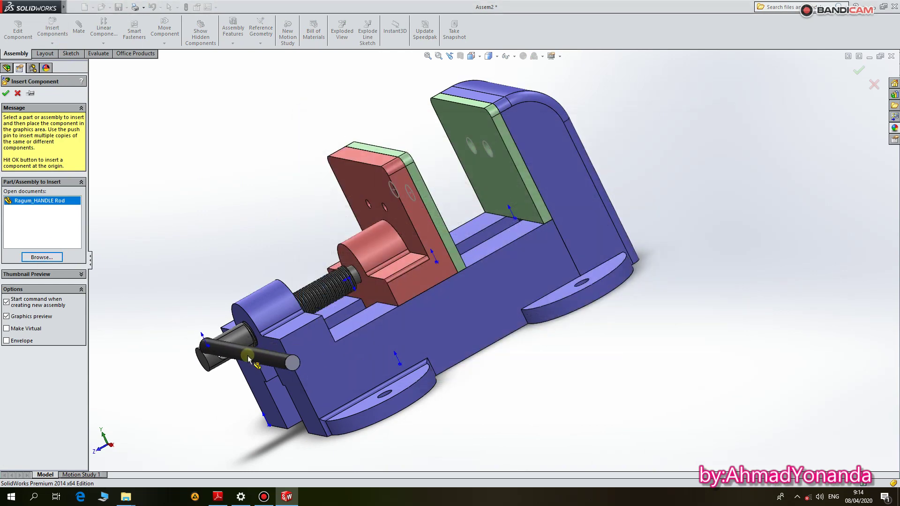
left_click(227, 392)
key("ctrl+1")
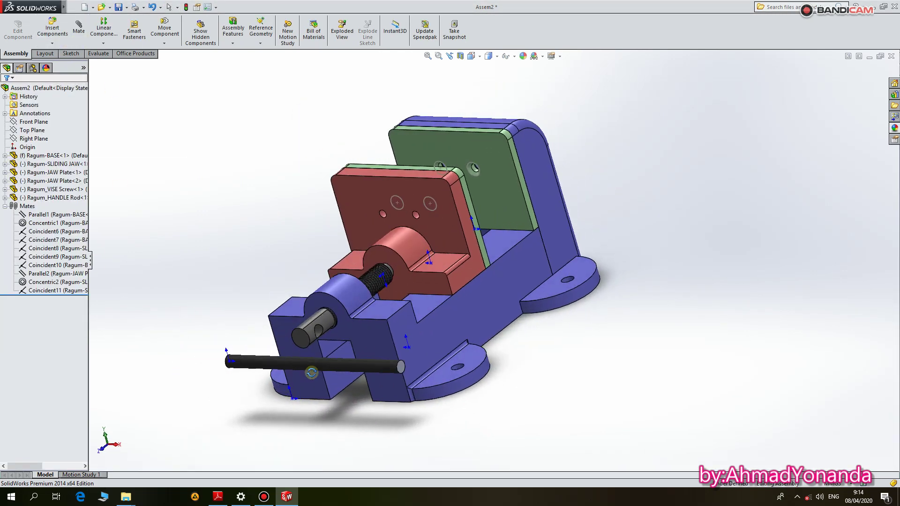
key("ctrl+7")
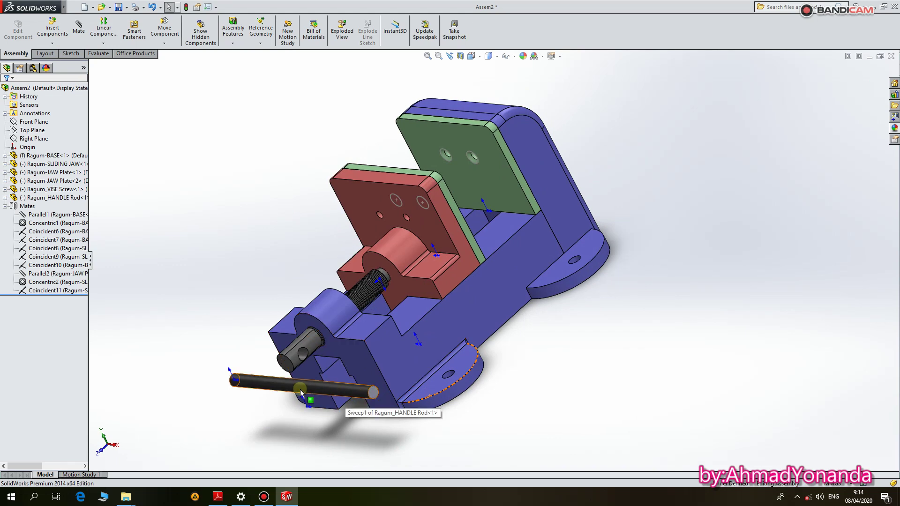
Mate the handle rod concentric with the screw's cross hole
left_click(335, 395)
left_click(77, 38)
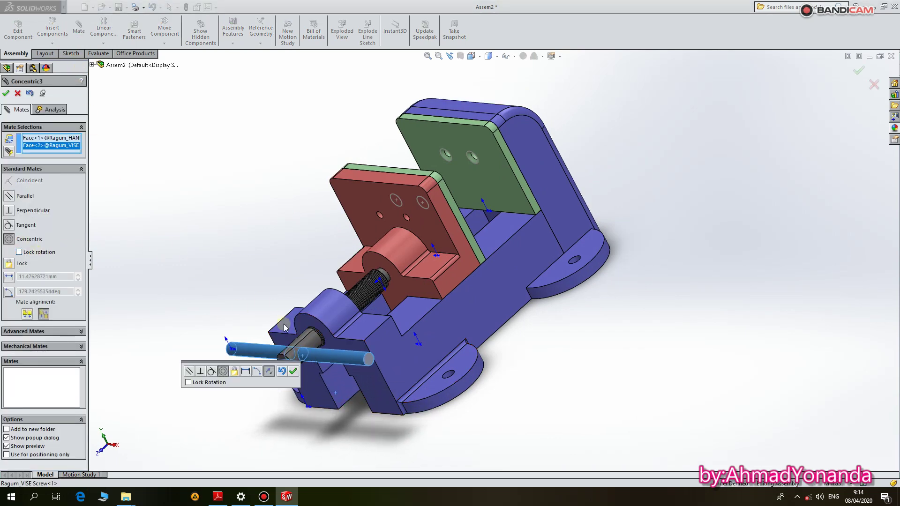
left_click(5, 93)
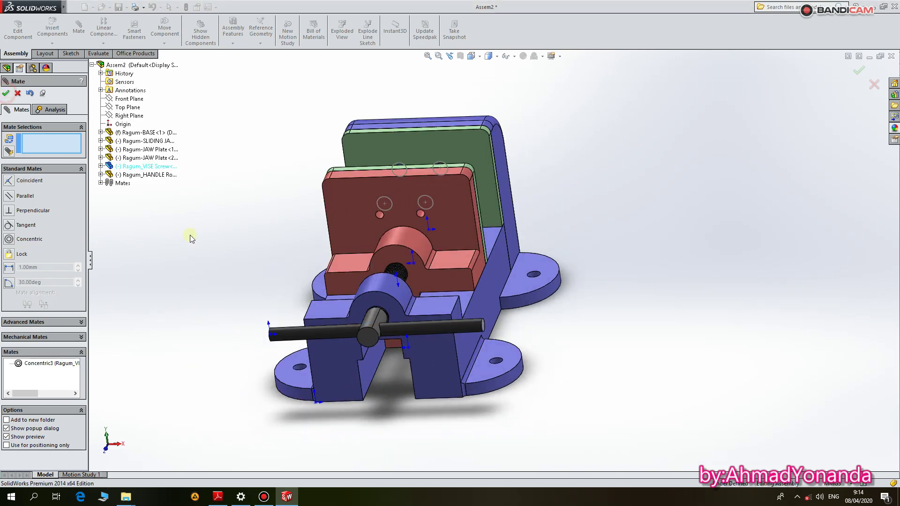
left_click(17, 94)
left_click(52, 43)
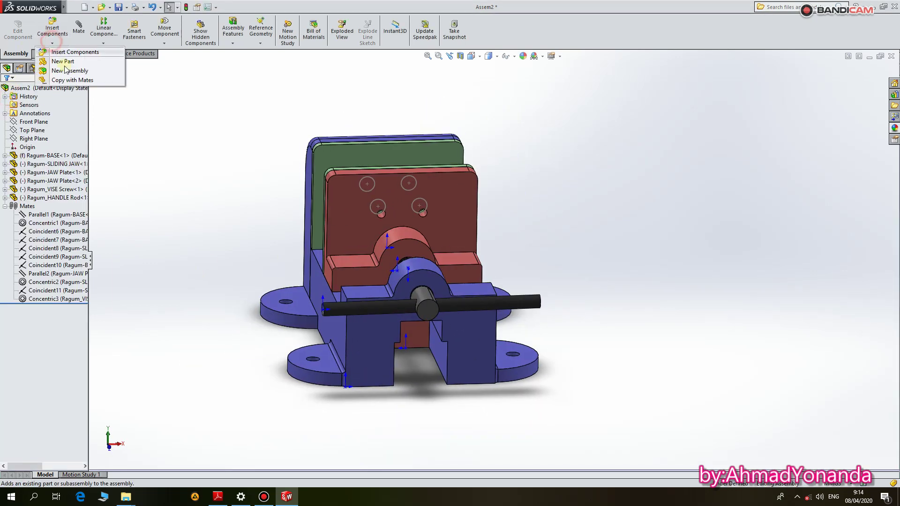
Insert the Ragum_Handle Ball part near the handle rod end
left_click(42, 257)
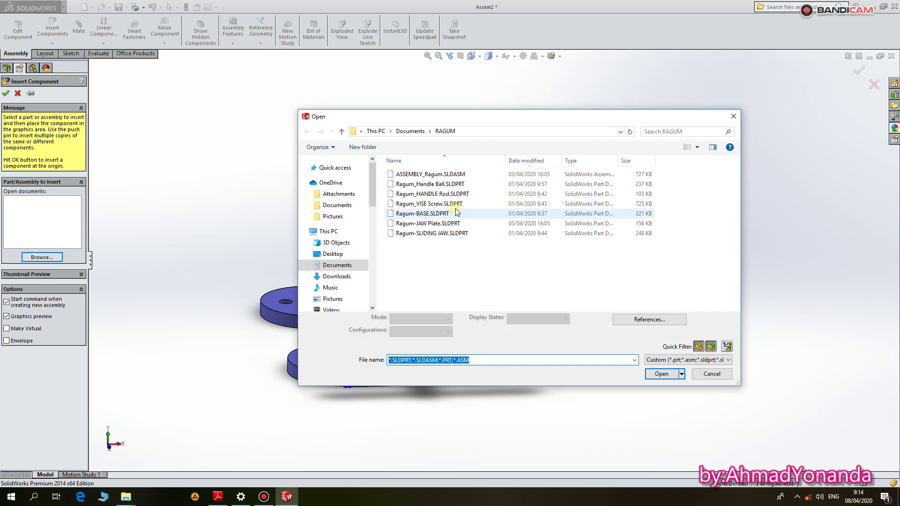
left_click(459, 183)
left_click(668, 375)
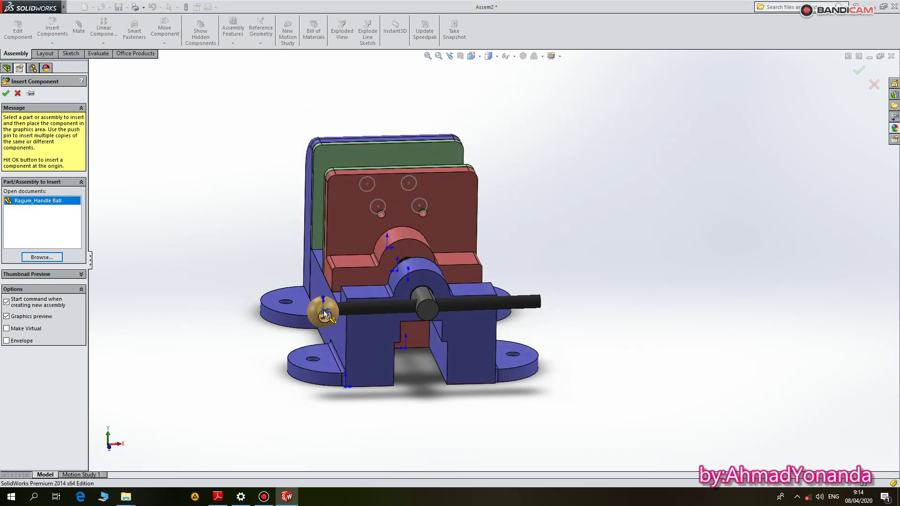
left_click(360, 327)
middle_click_drag(261, 274, 359, 269)
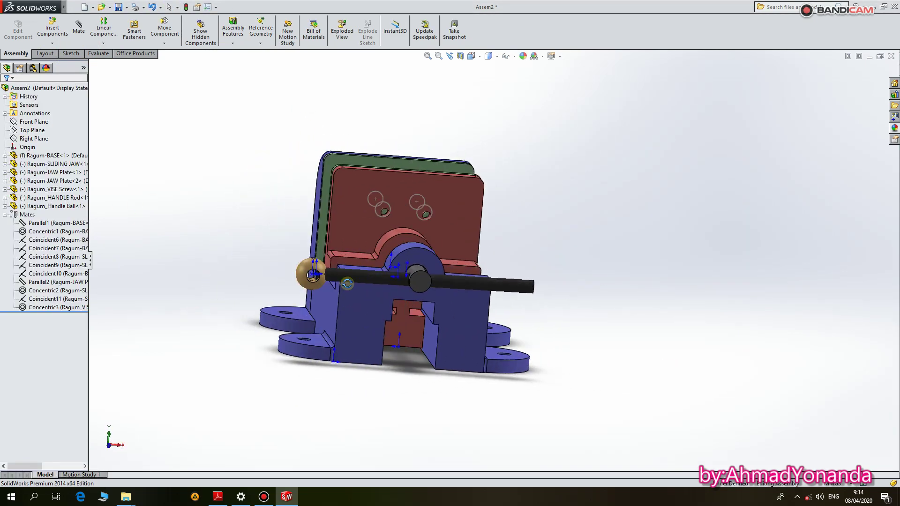
middle_click_drag(359, 268, 105, 153)
Mate the ball's hole concentric with the handle rod's cylindrical face
left_click(75, 42)
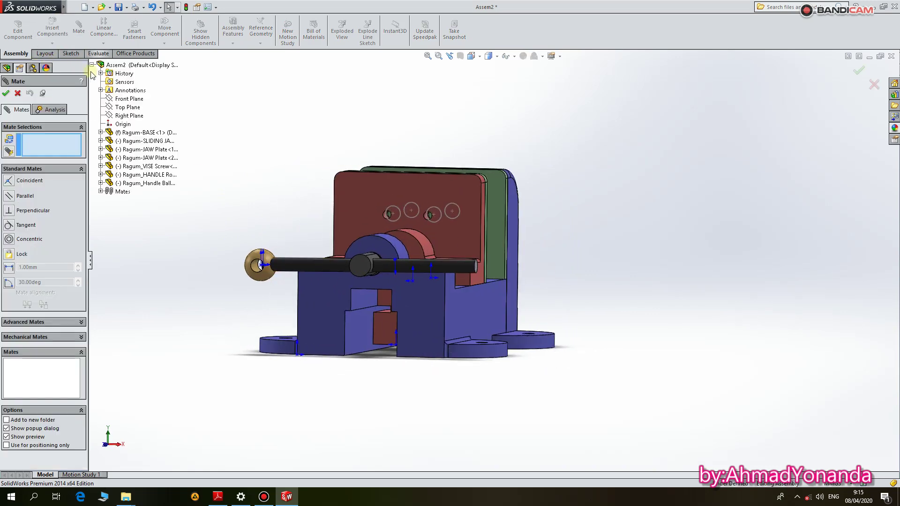
scroll(293, 269, "down", 1)
scroll(328, 270, "down", 3)
scroll(363, 271, "down", 3)
left_click(416, 255)
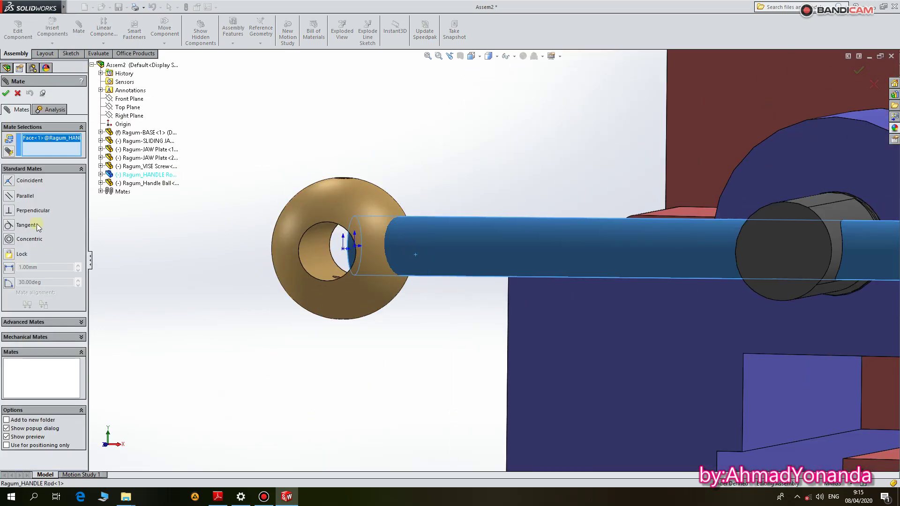
left_click(311, 249)
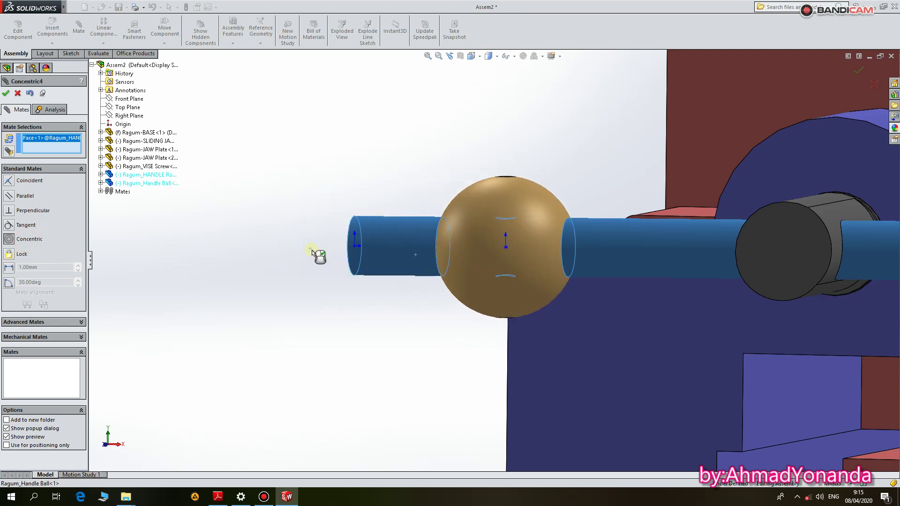
middle_click_drag(310, 250, 49, 78)
left_click(5, 94)
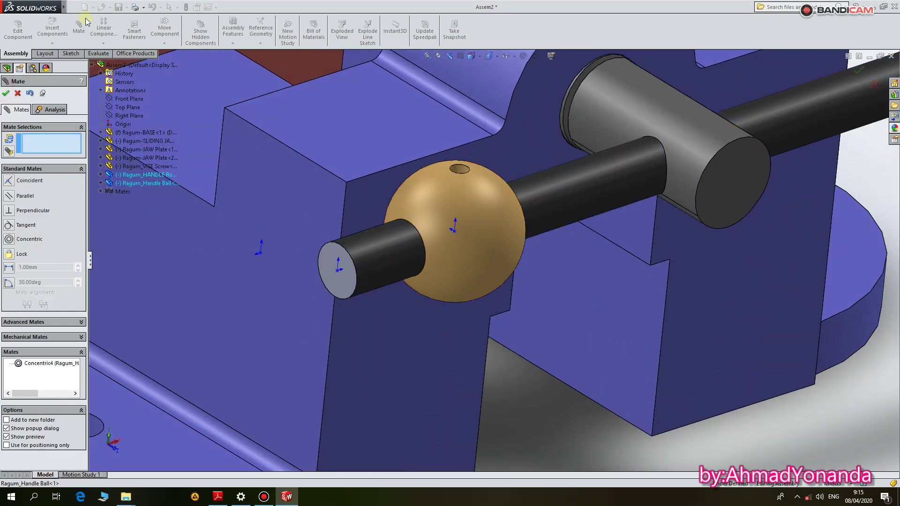
left_click(6, 94)
left_click(52, 27)
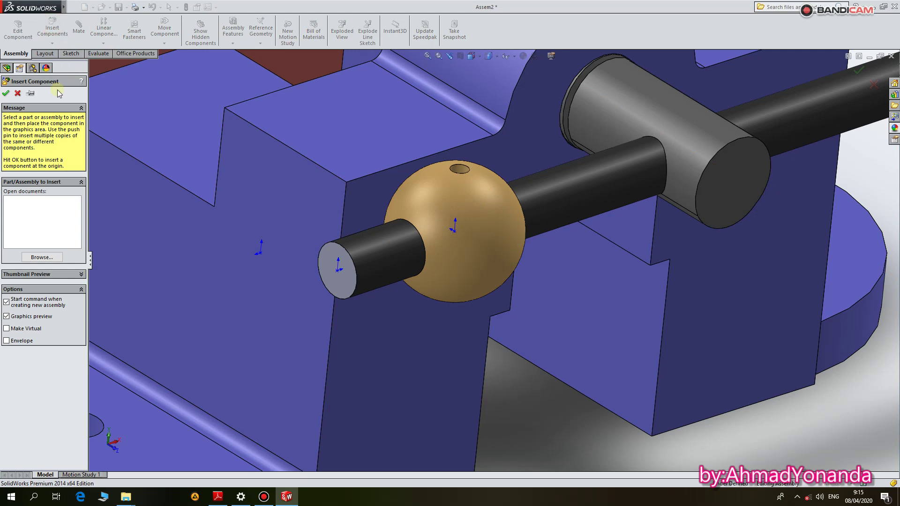
Insert a second Handle Ball and mate it concentric to the handle rod
left_click(38, 255)
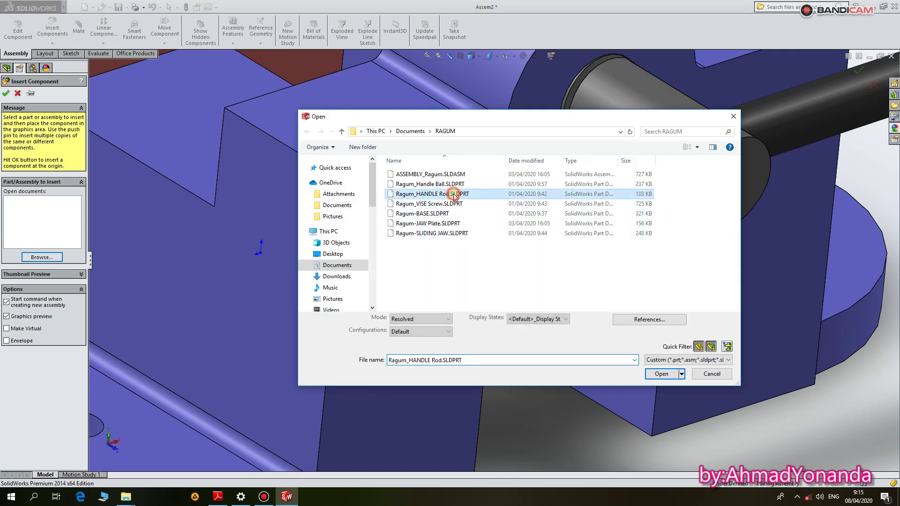
double_click(430, 183)
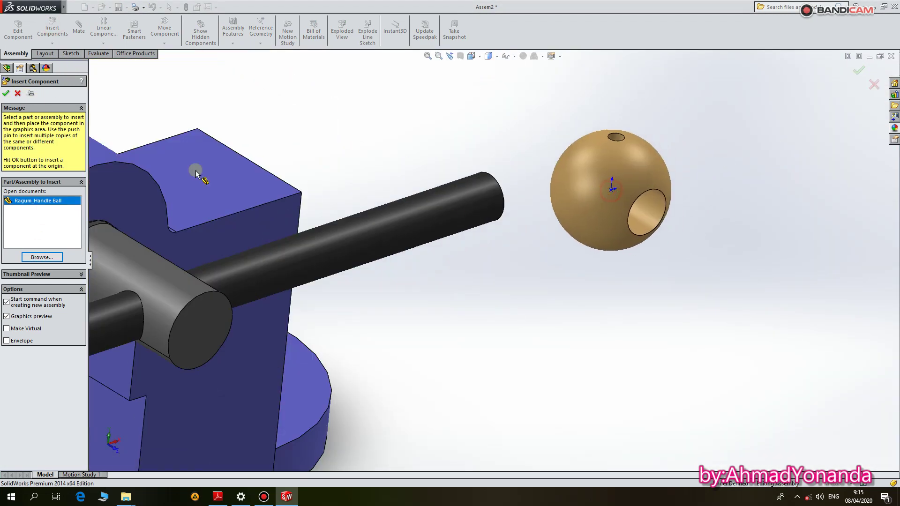
left_click(195, 174)
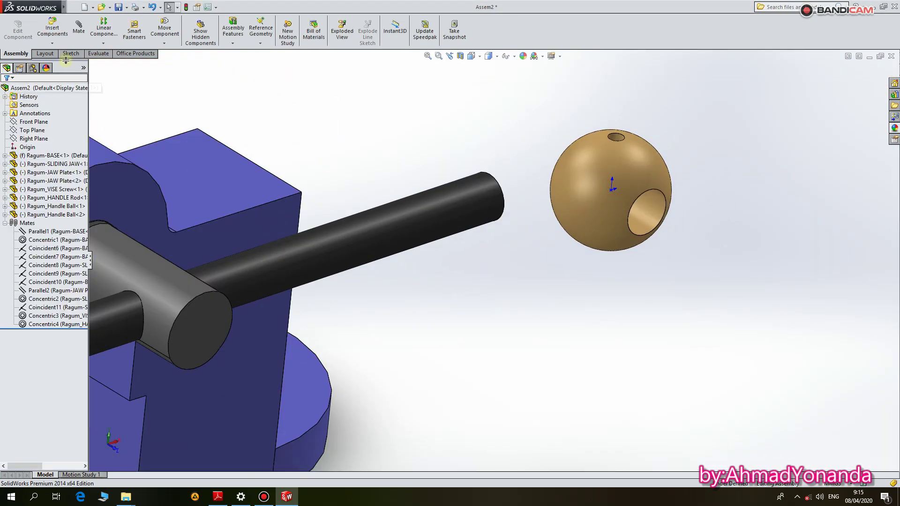
left_click(487, 225)
mouse_move(564, 215)
middle_mouse_down()
mouse_move(506, 247)
mouse_move(288, 201)
middle_mouse_up()
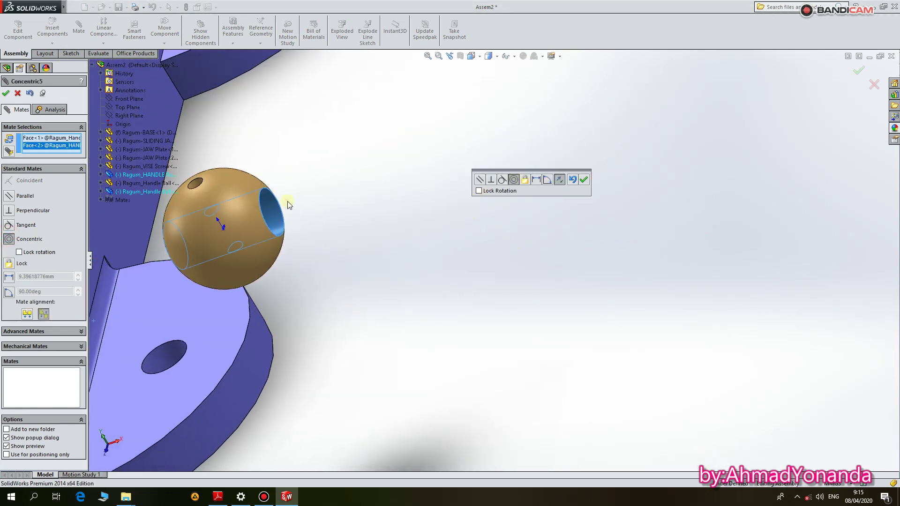
left_click(6, 93)
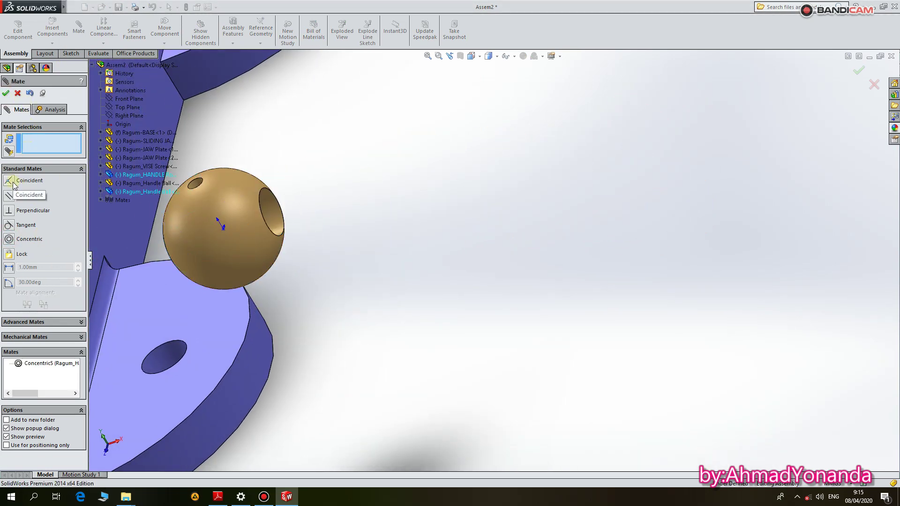
Make the ball's hole edge coincident with the rod's end edge so it sits flush
left_click(271, 196)
scroll(271, 195, "up", 3)
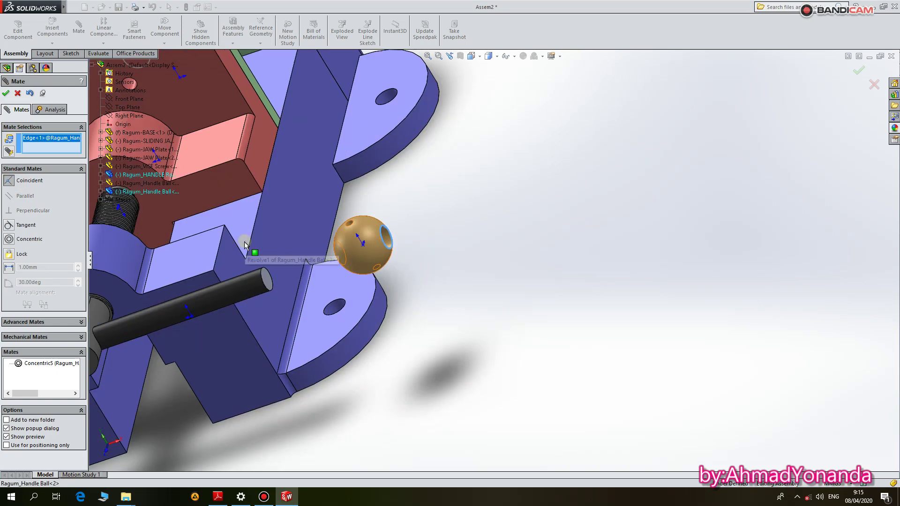
scroll(411, 304, "down", 5)
left_click(411, 305)
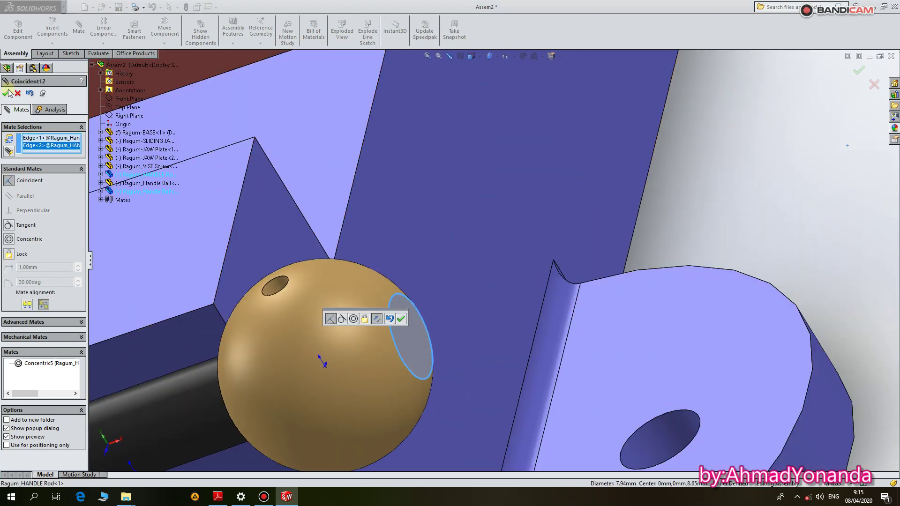
left_click(401, 319)
scroll(248, 325, "up", 3)
scroll(260, 380, "down", 4)
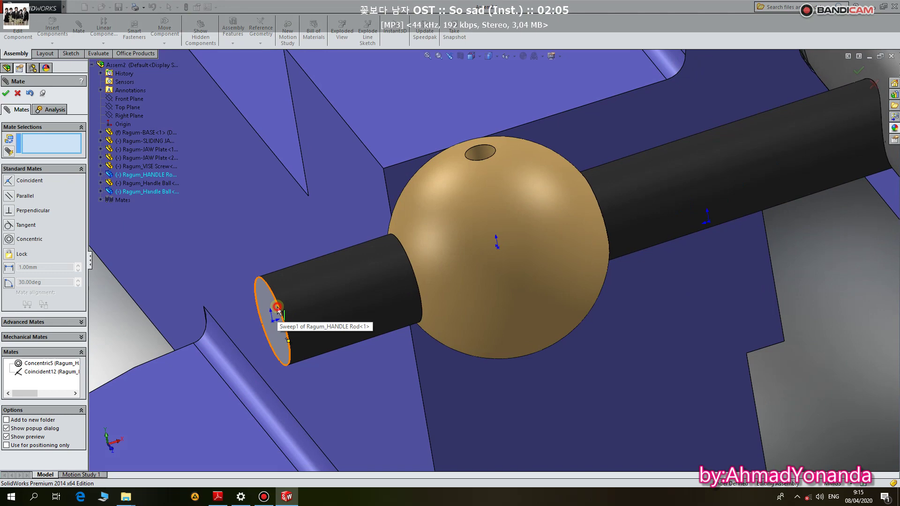
Make the other rod end's edge coincident with the other ball's hole edge
left_click(276, 302)
scroll(400, 319, "down", 4)
left_click(446, 281)
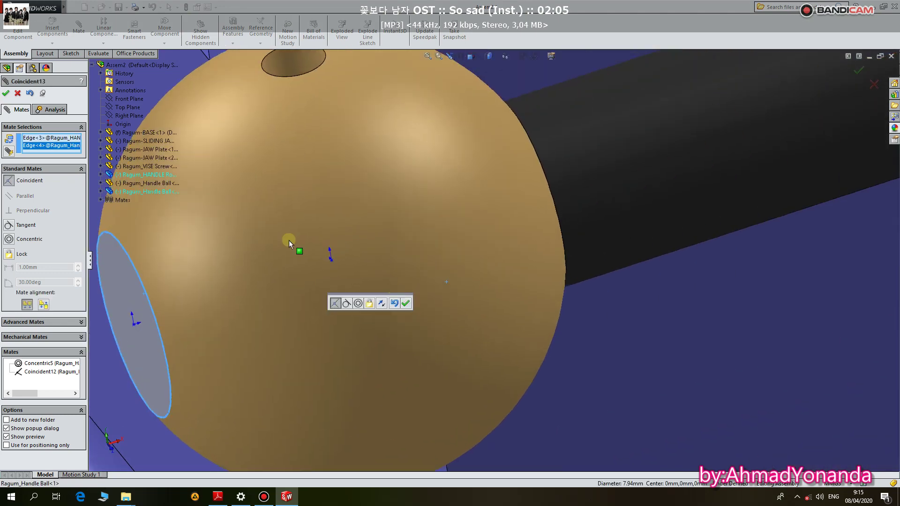
left_click(7, 93)
scroll(448, 260, "up", 5)
scroll(515, 243, "up", 3)
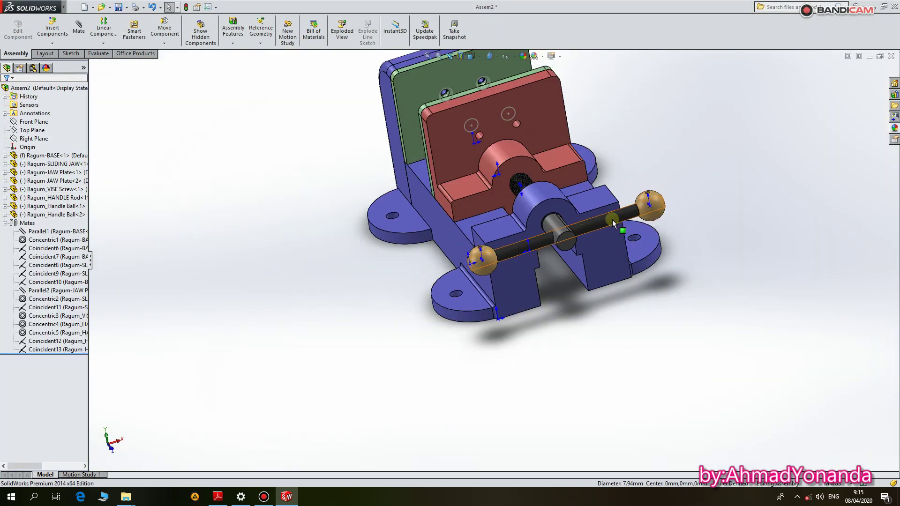
Drag the handle ball, then use Rotate Component to swing the handle rod through the screw
left_click(181, 53)
mouse_move(649, 206)
left_mouse_down()
mouse_move(649, 222)
mouse_move(636, 224)
mouse_move(668, 258)
mouse_move(515, 253)
mouse_move(487, 266)
left_mouse_up()
left_click(164, 43)
left_click(176, 60)
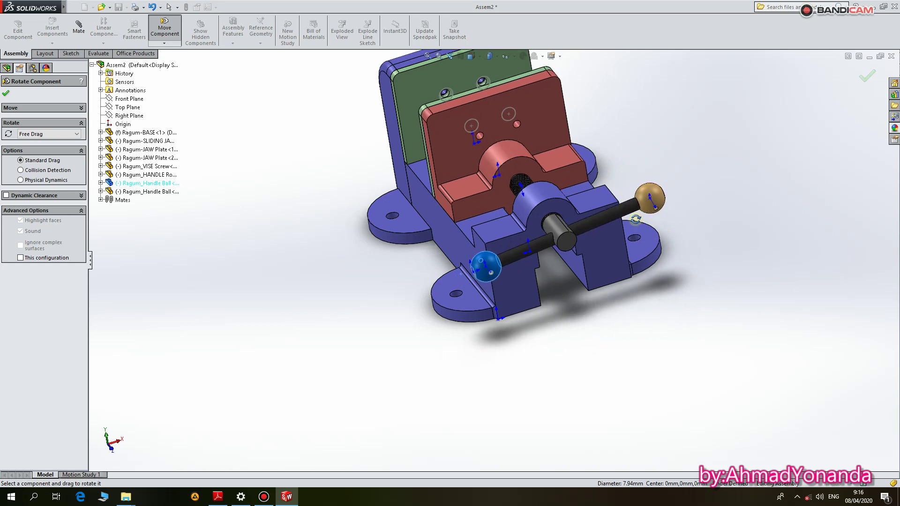
left_click_drag(615, 200, 595, 226)
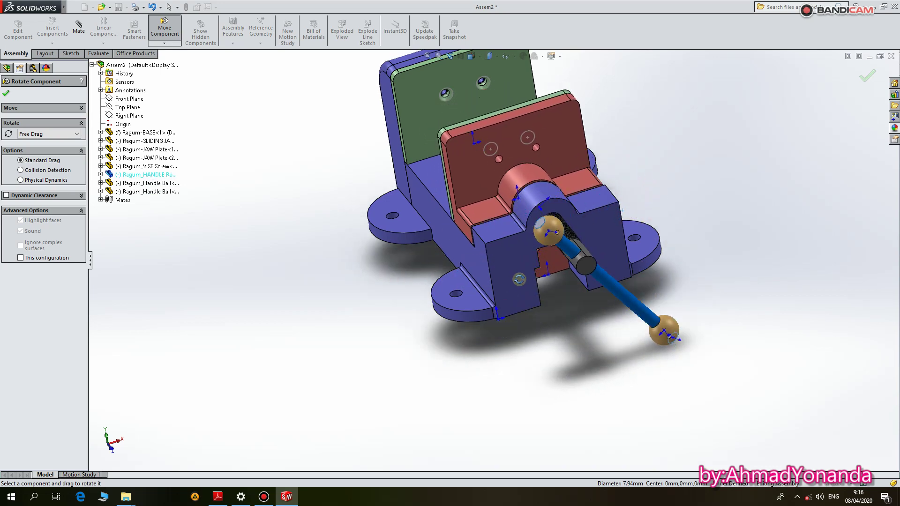